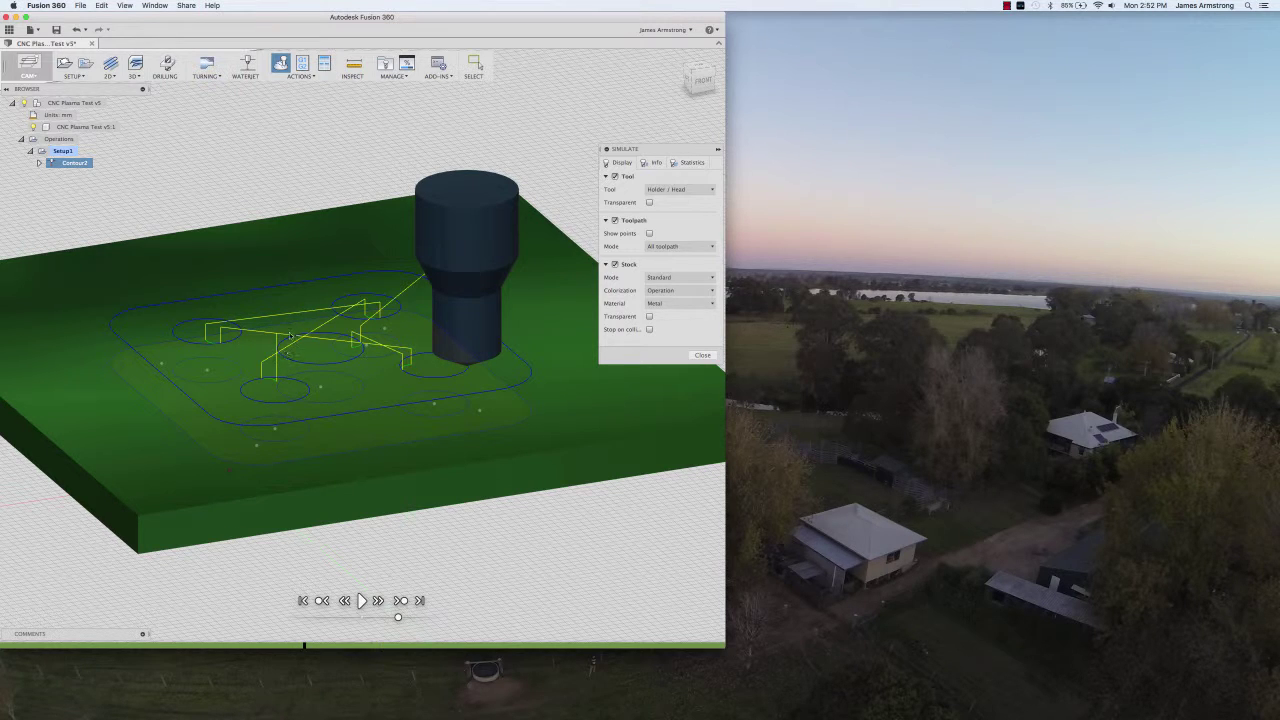
Step: Orbit and zoom the view to inspect the simulated plasma cut
{"action": "middle_click_drag", "start_coordinate": [288, 345], "coordinate": [311, 394], "text": "shift"}
{"action": "scroll", "coordinate": [300, 375], "scroll_direction": "up", "scroll_amount": 3}
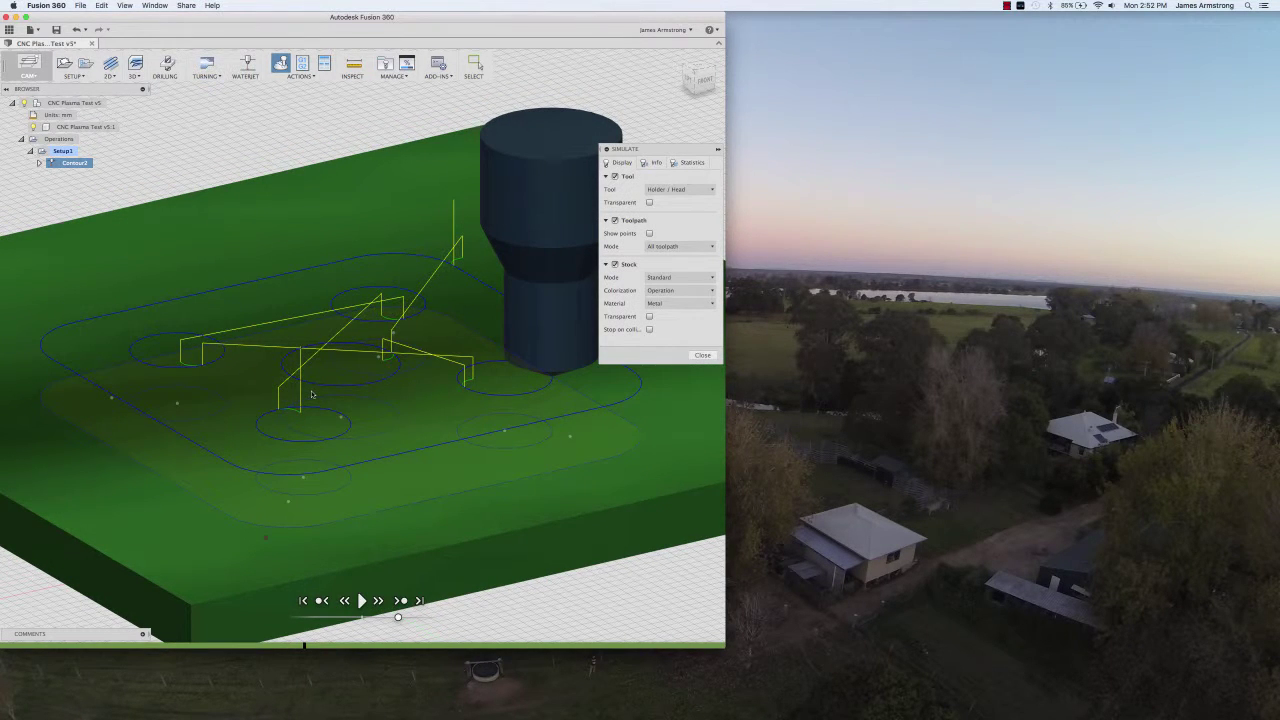
{"action": "scroll", "coordinate": [311, 394], "scroll_direction": "down", "scroll_amount": 3}
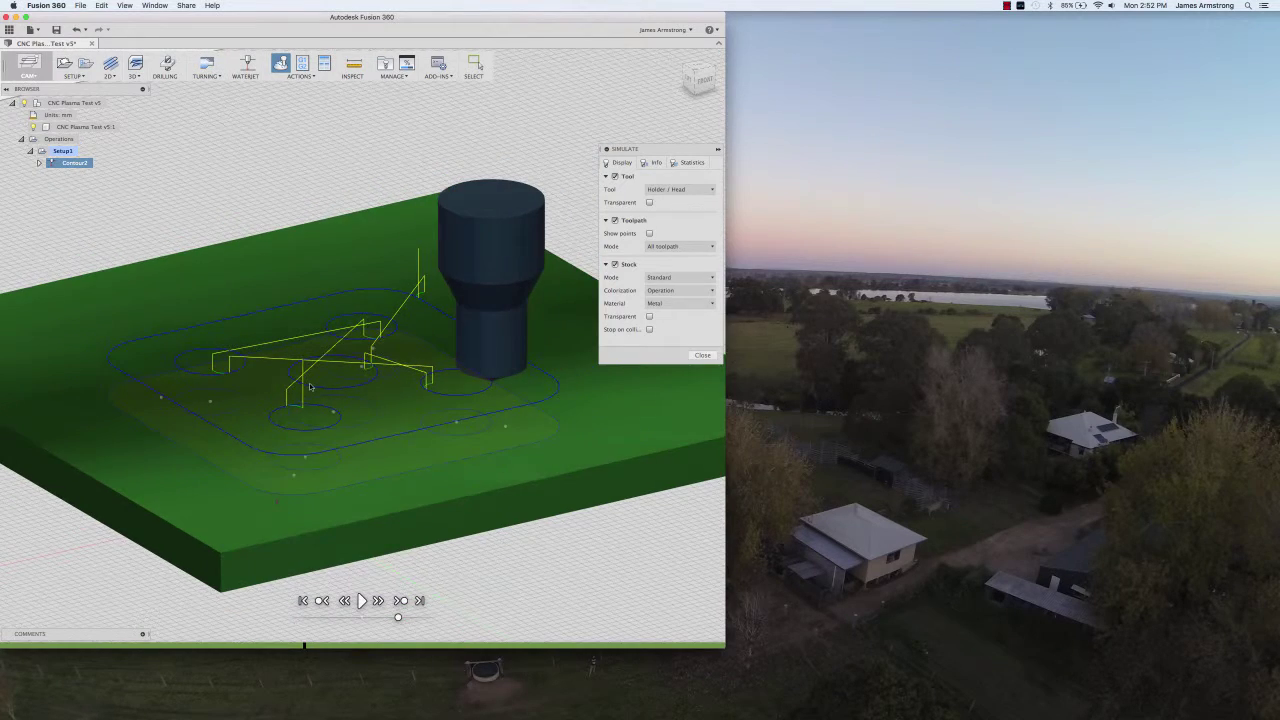
{"action": "scroll", "coordinate": [309, 409], "scroll_direction": "up", "scroll_amount": 5}
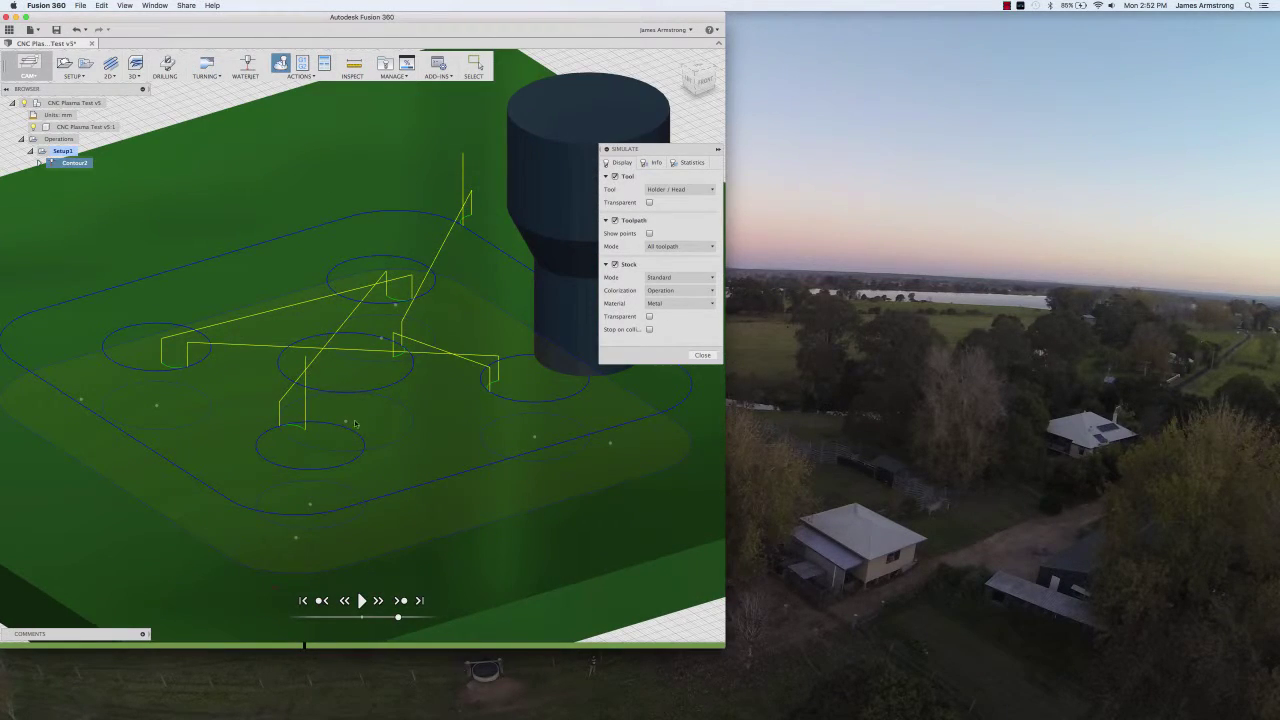
{"action": "scroll", "coordinate": [340, 424], "scroll_direction": "down", "scroll_amount": 2}
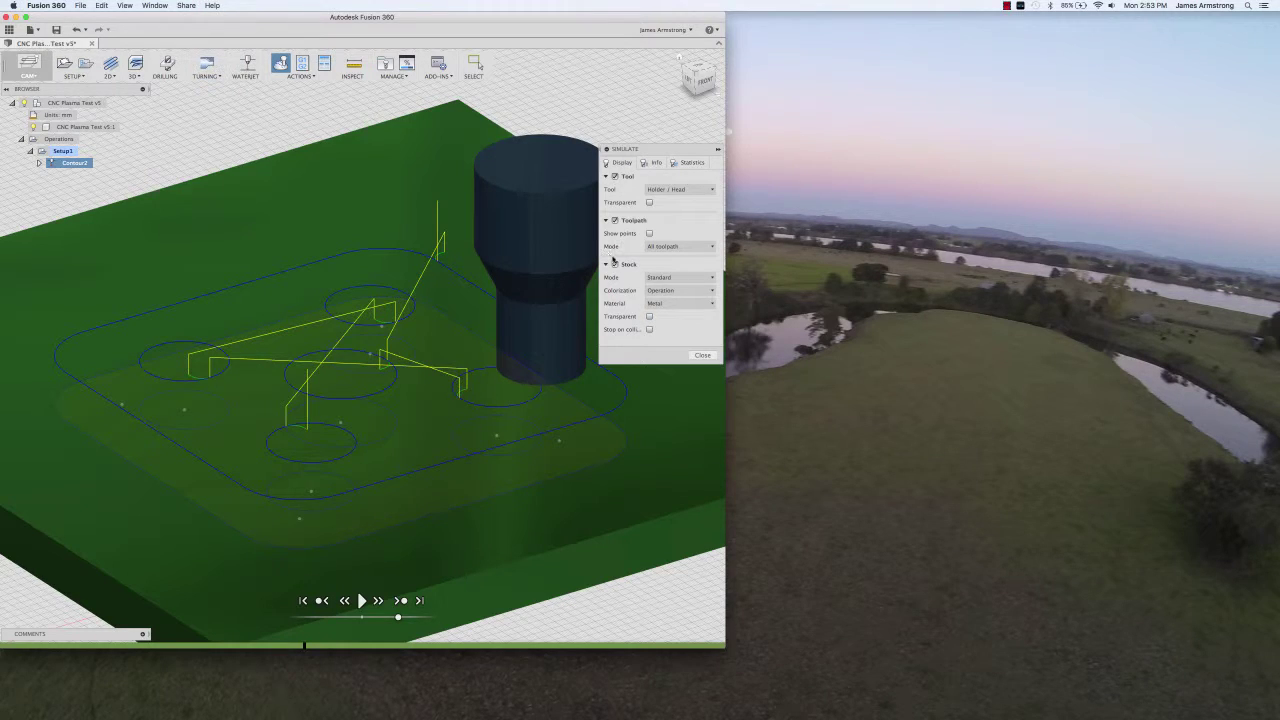
Step: Hide the stock, switch to the TOP view, and close the simulation
{"action": "left_click", "coordinate": [614, 264]}
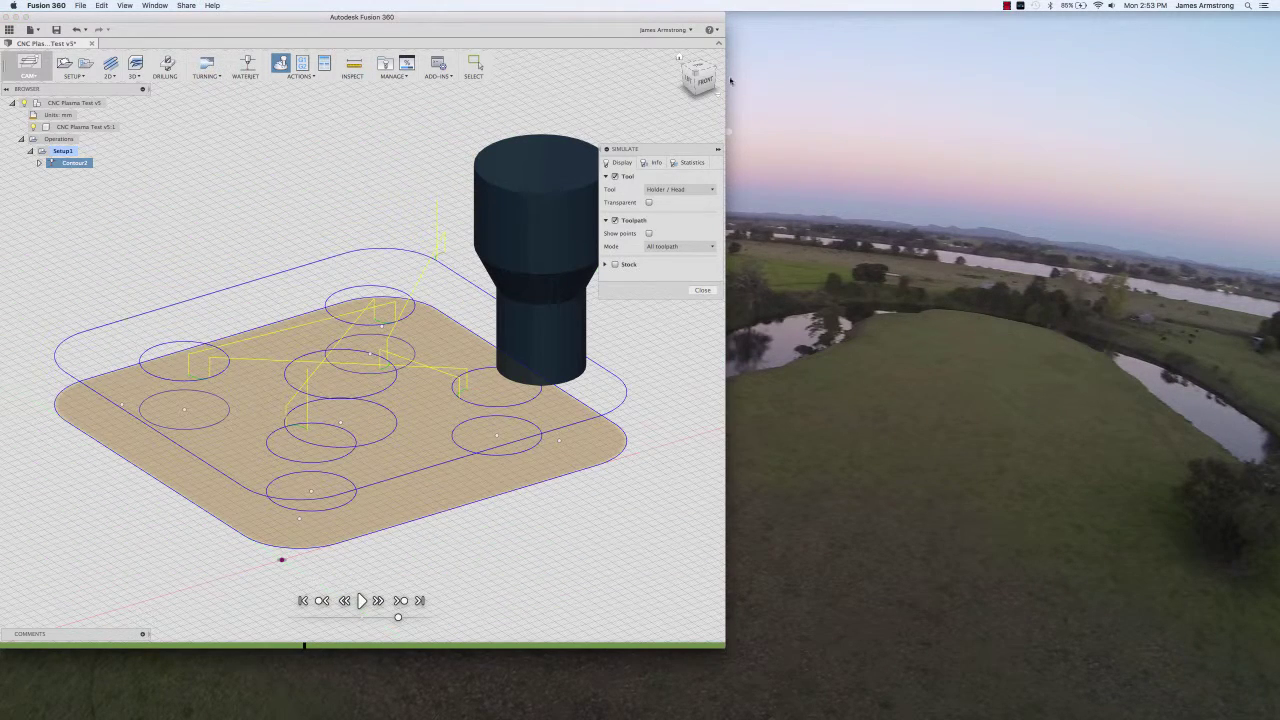
{"action": "left_click", "coordinate": [698, 68]}
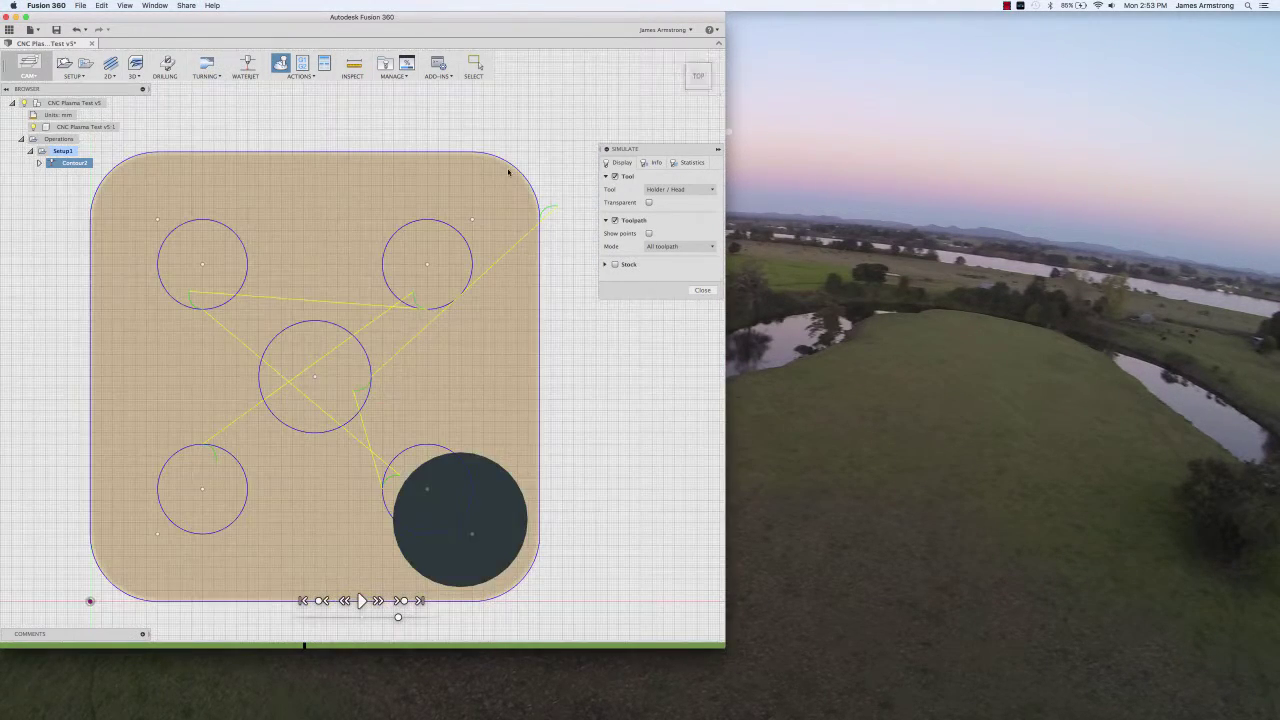
{"action": "scroll", "coordinate": [293, 413], "scroll_direction": "up", "scroll_amount": 2}
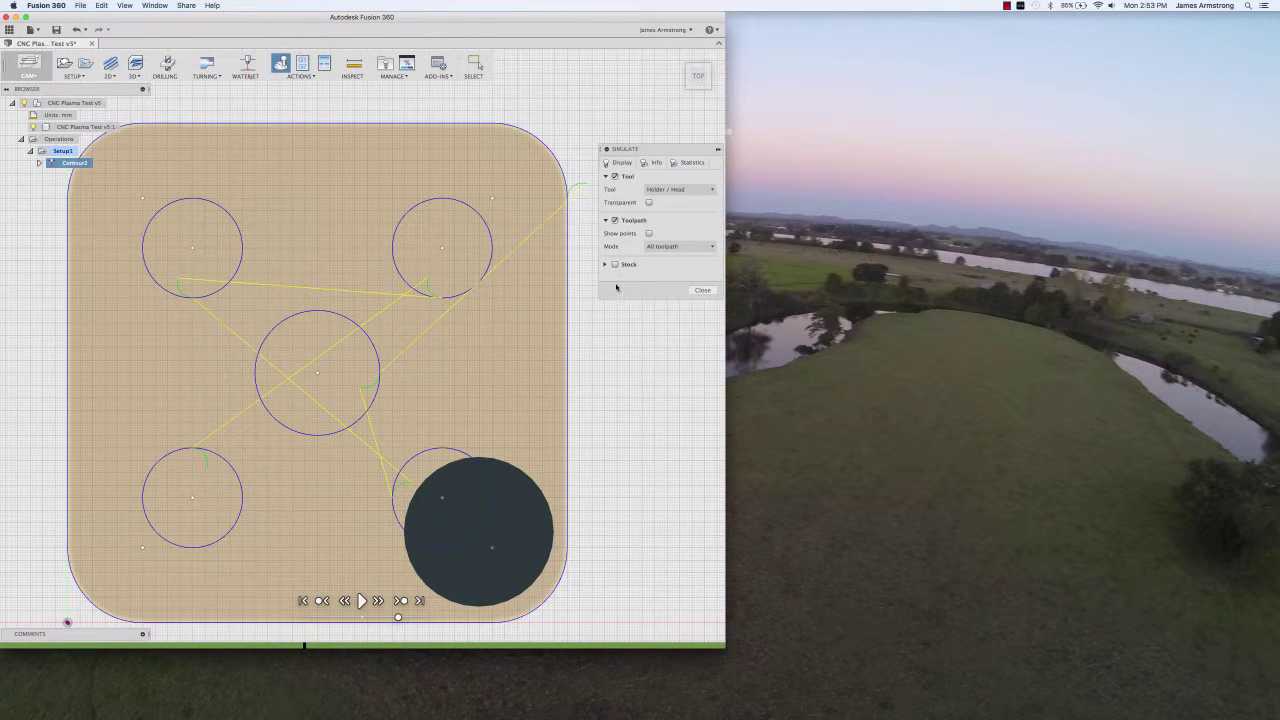
{"action": "left_click", "coordinate": [703, 290]}
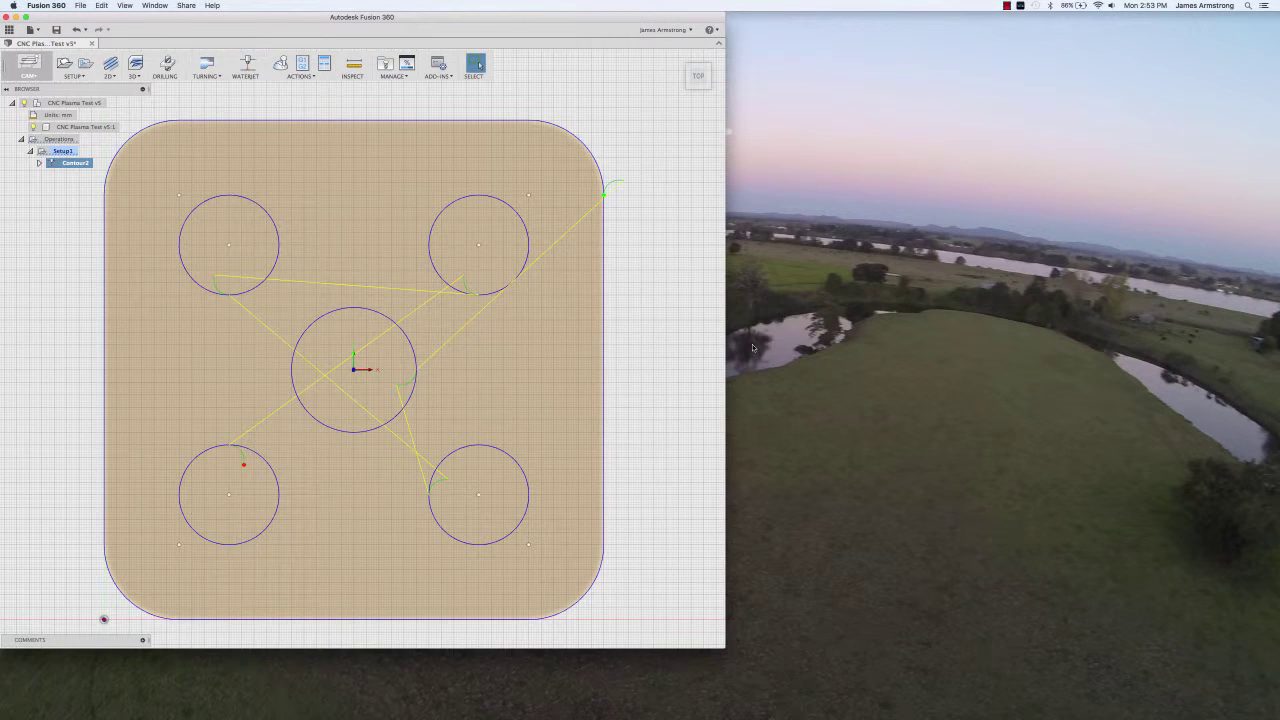
{"action": "middle_click_drag", "start_coordinate": [443, 317], "coordinate": [460, 331]}
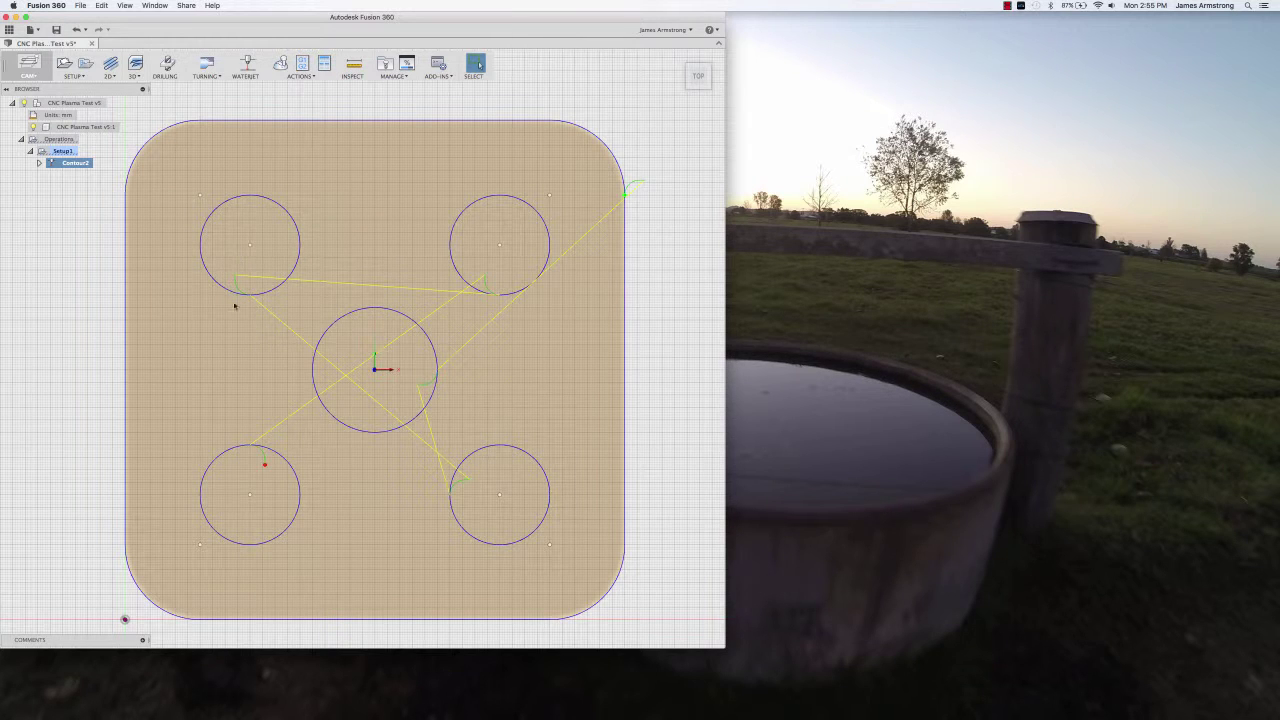
{"action": "middle_click_drag", "start_coordinate": [256, 379], "coordinate": [258, 358], "text": "shift"}
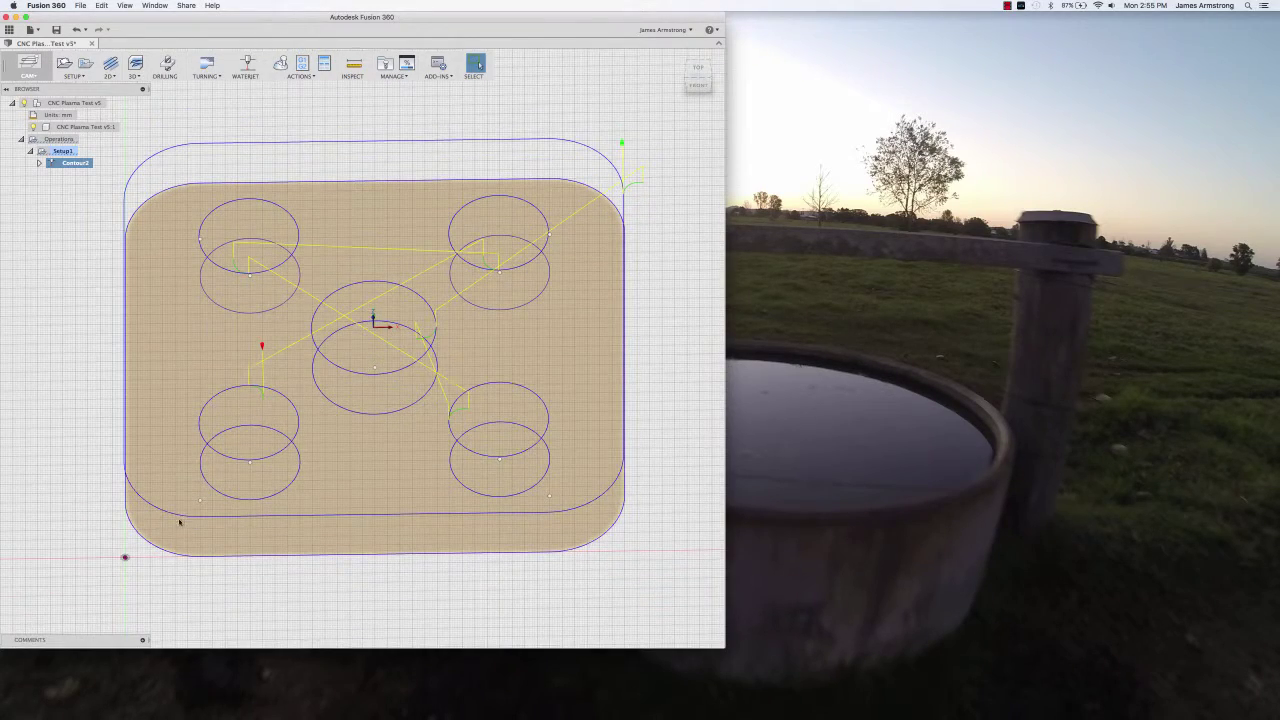
{"action": "mouse_move", "coordinate": [171, 527]}
{"action": "middle_mouse_down", "text": "shift"}
{"action": "mouse_move", "coordinate": [191, 526]}
{"action": "mouse_move", "coordinate": [194, 487]}
{"action": "mouse_move", "coordinate": [200, 509]}
{"action": "mouse_move", "coordinate": [206, 491]}
{"action": "mouse_move", "coordinate": [188, 523]}
{"action": "middle_mouse_up", "text": "shift"}
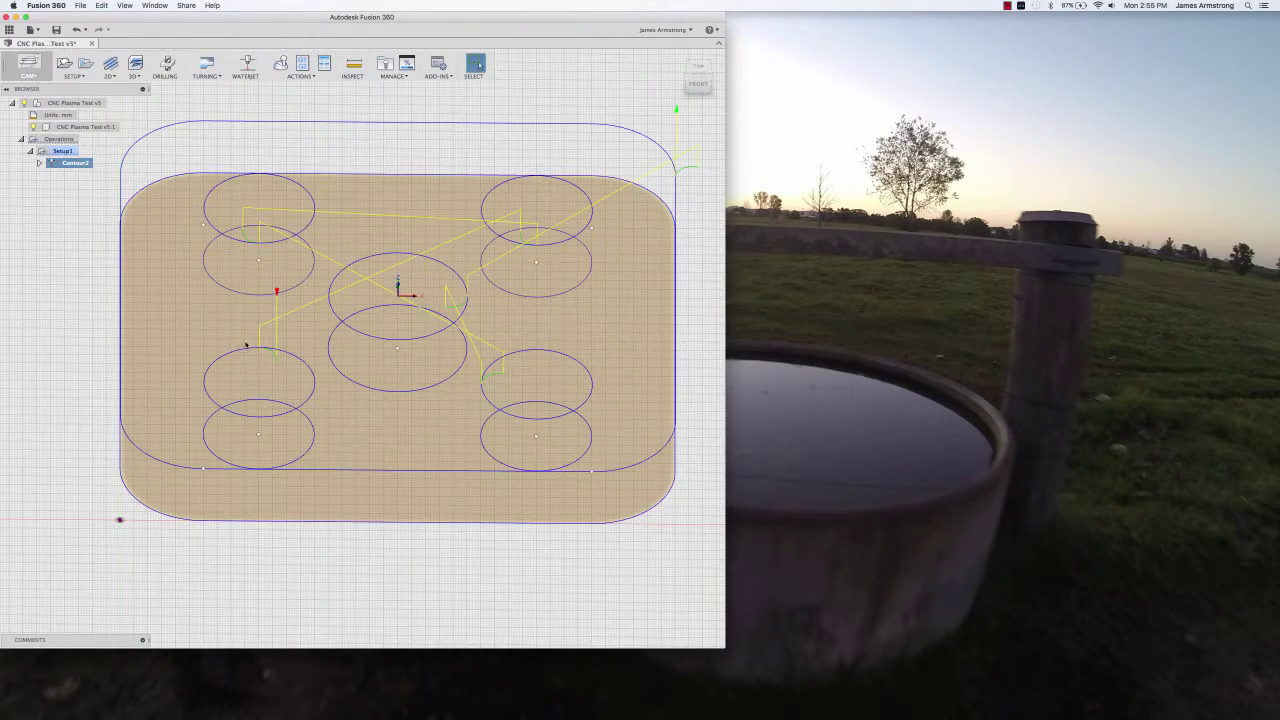
{"action": "scroll", "coordinate": [262, 250], "scroll_direction": "up", "scroll_amount": 5}
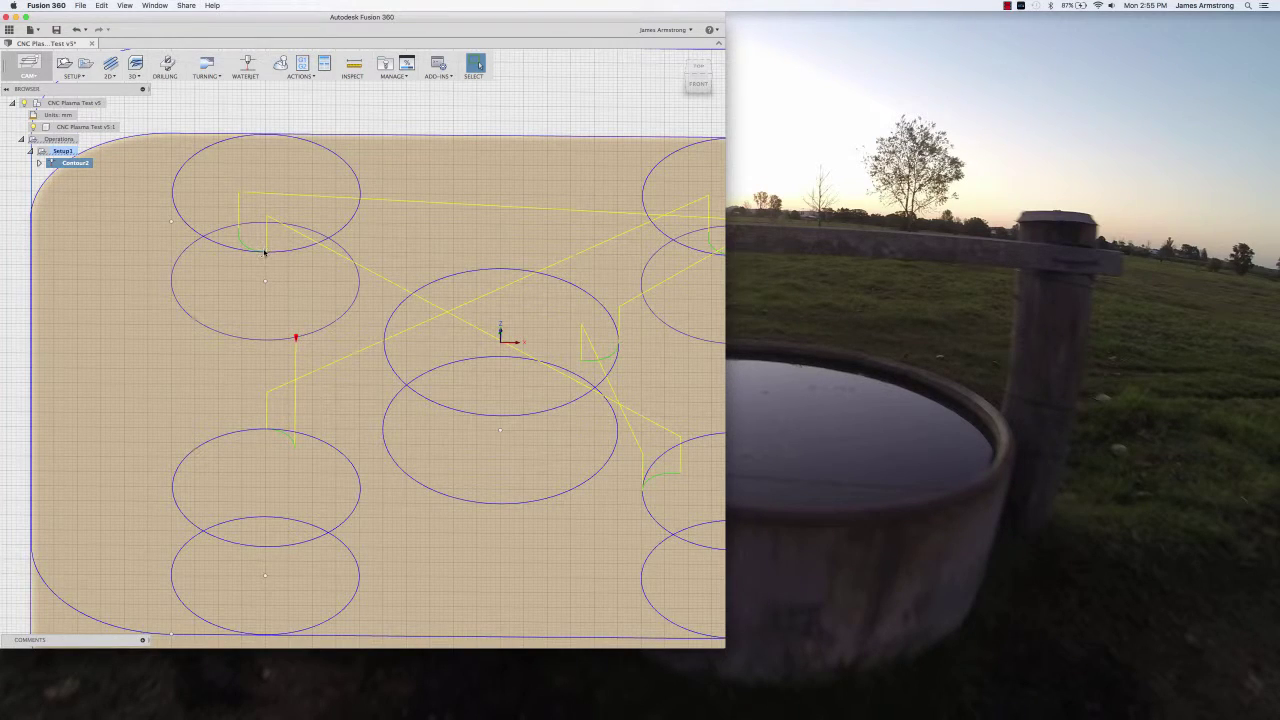
{"action": "scroll", "coordinate": [254, 231], "scroll_direction": "down", "scroll_amount": 3}
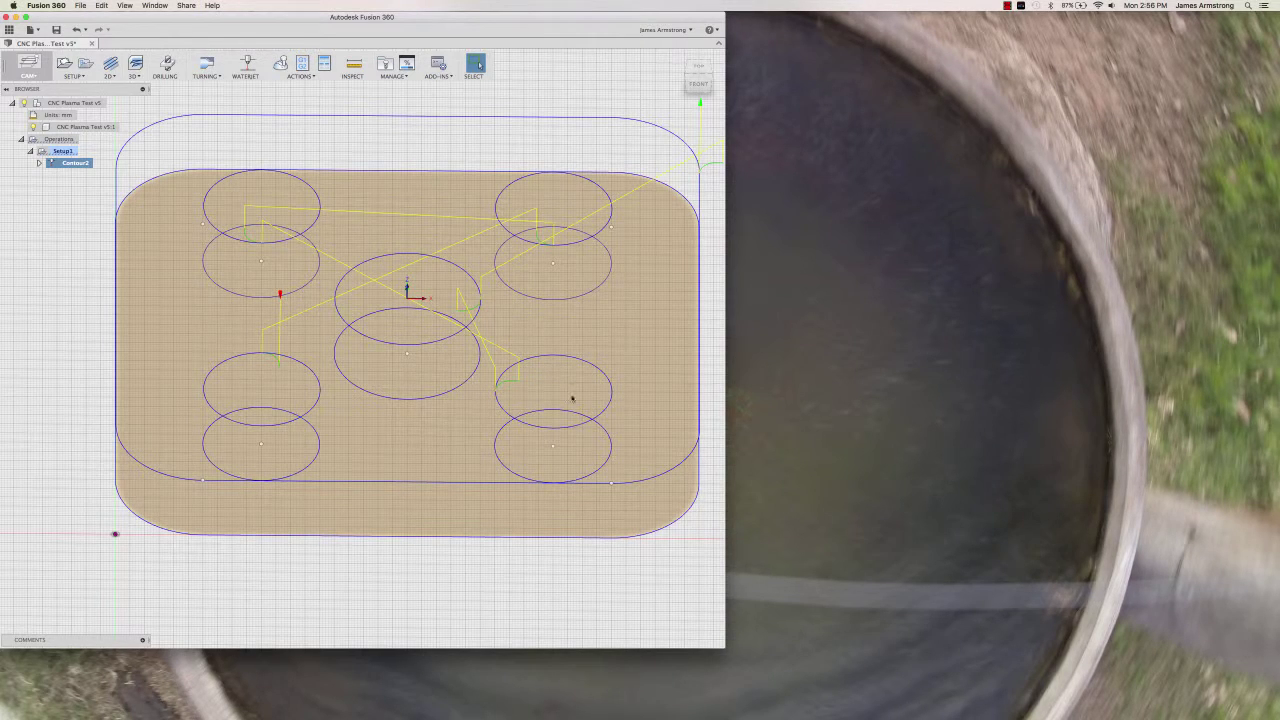
{"action": "scroll", "coordinate": [560, 187], "scroll_direction": "down", "scroll_amount": 2}
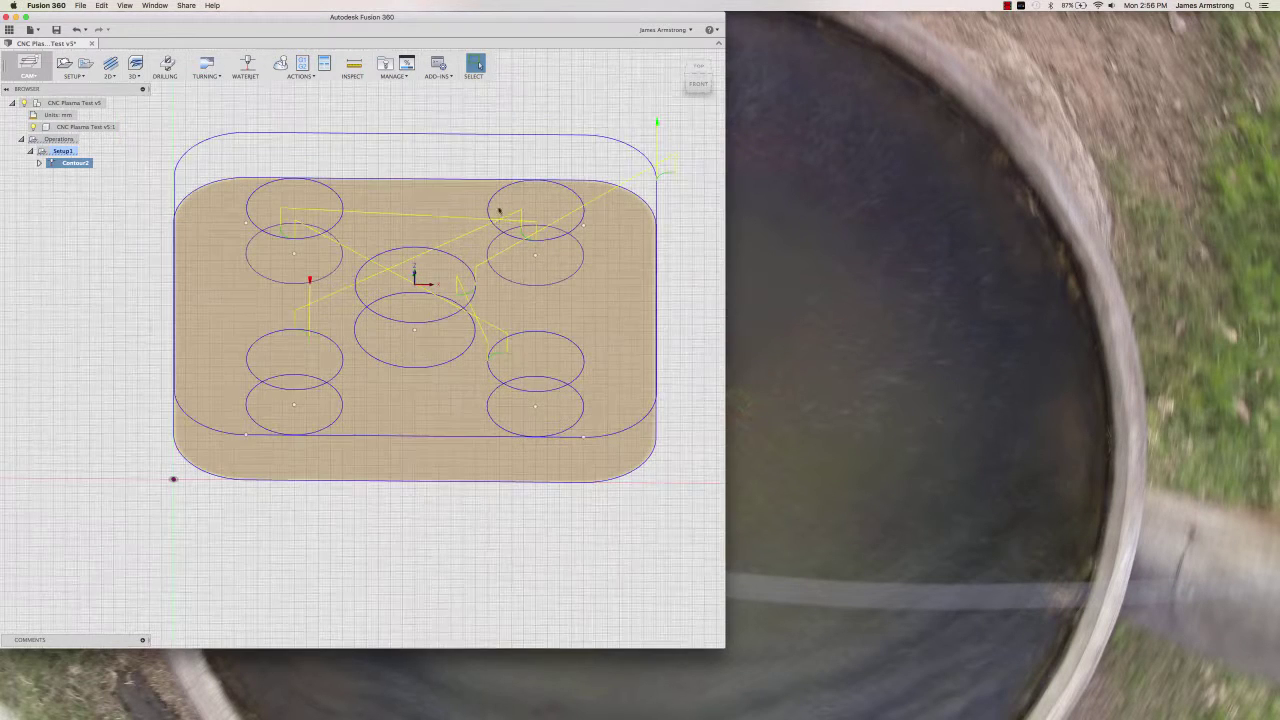
{"action": "left_click", "coordinate": [699, 68]}
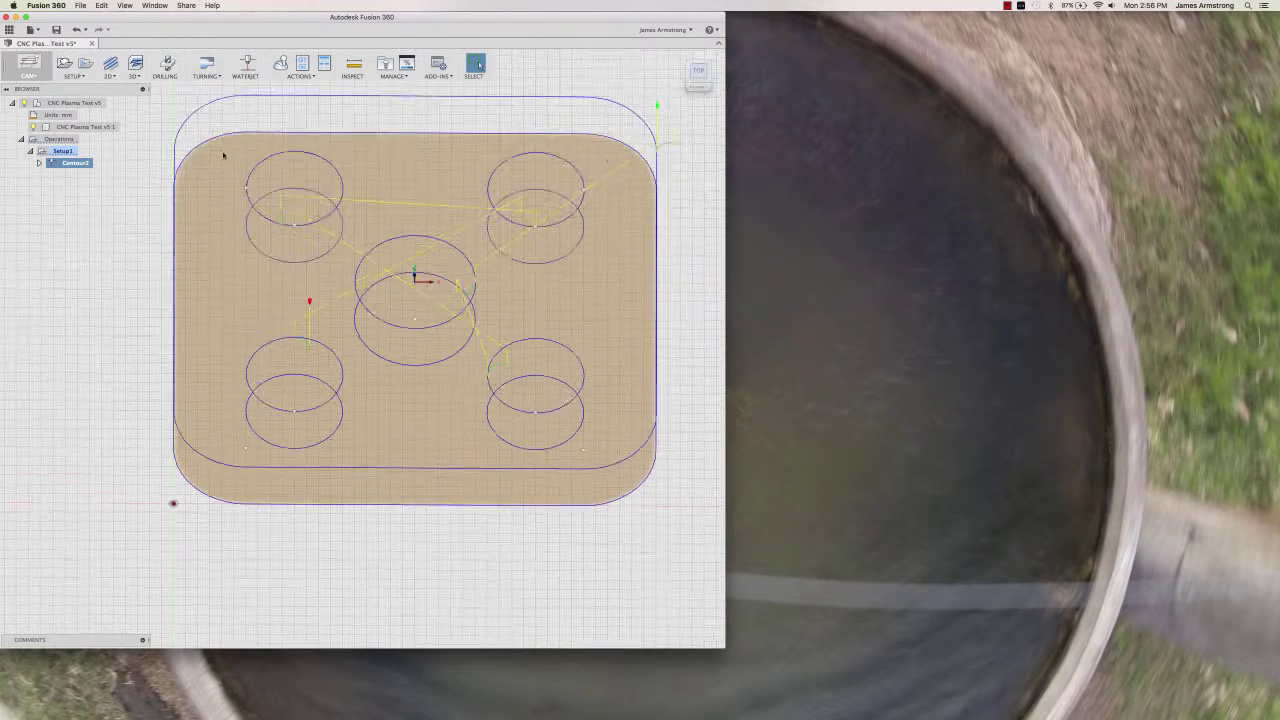
Step: Edit Contour2 and check its leads, 0.01 mm tolerance, and Left / In computer compensation
{"action": "right_click", "coordinate": [68, 164]}
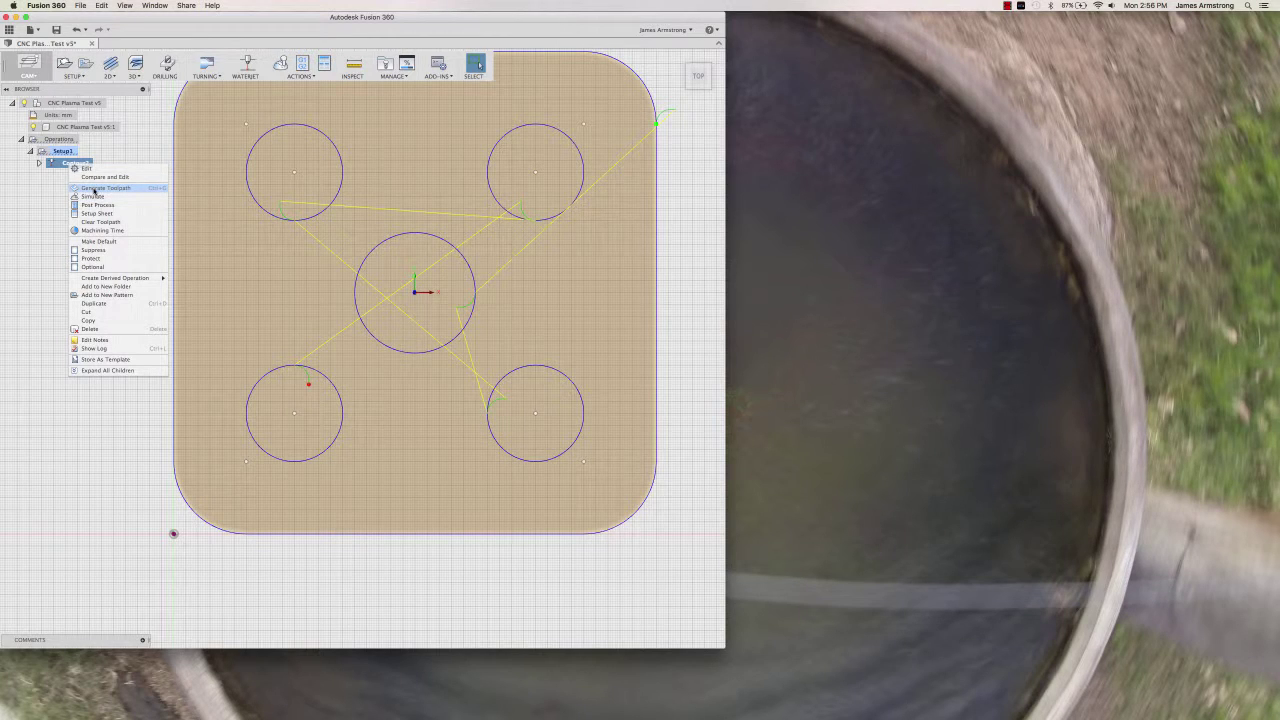
{"action": "left_click", "coordinate": [94, 170]}
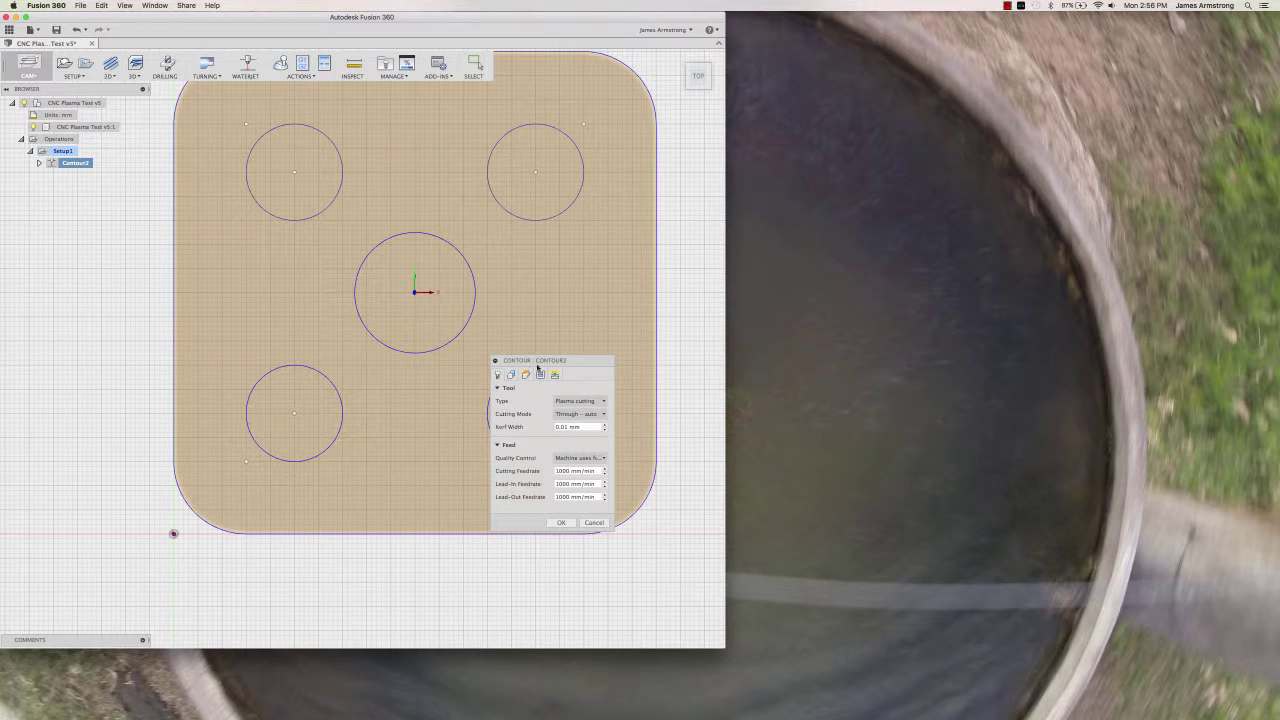
{"action": "left_click", "coordinate": [555, 375]}
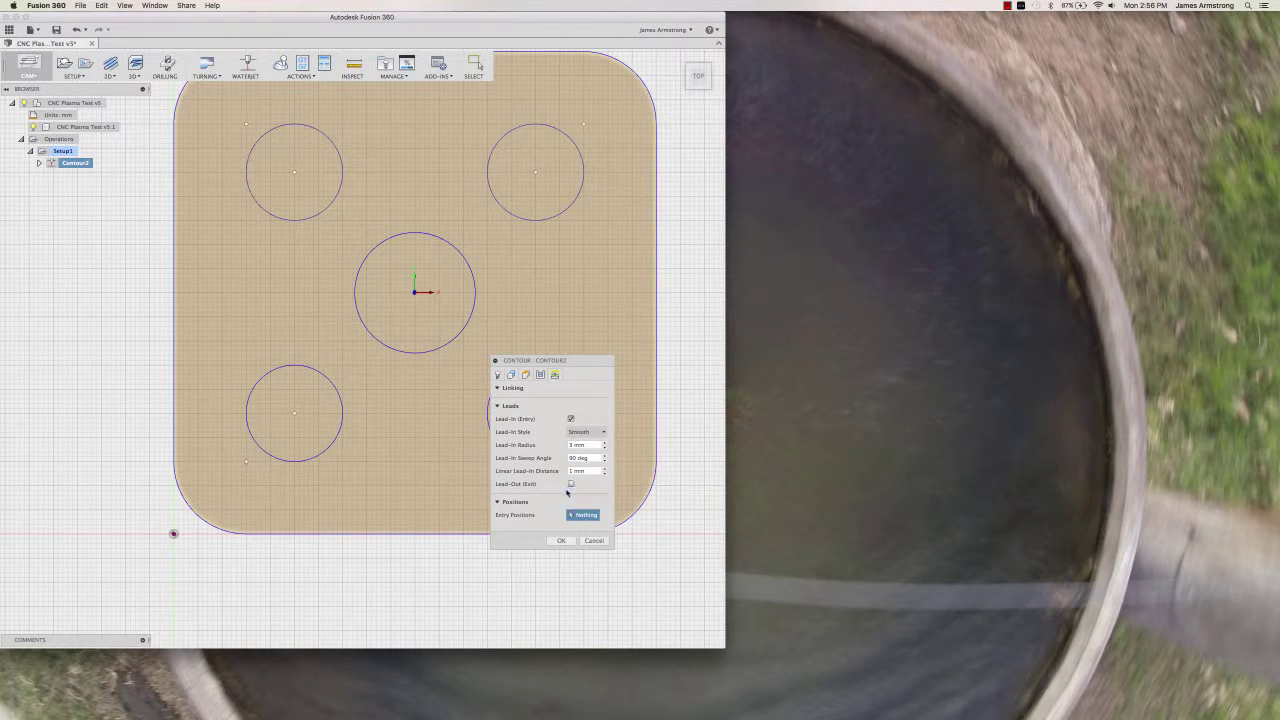
{"action": "left_click", "coordinate": [541, 375]}
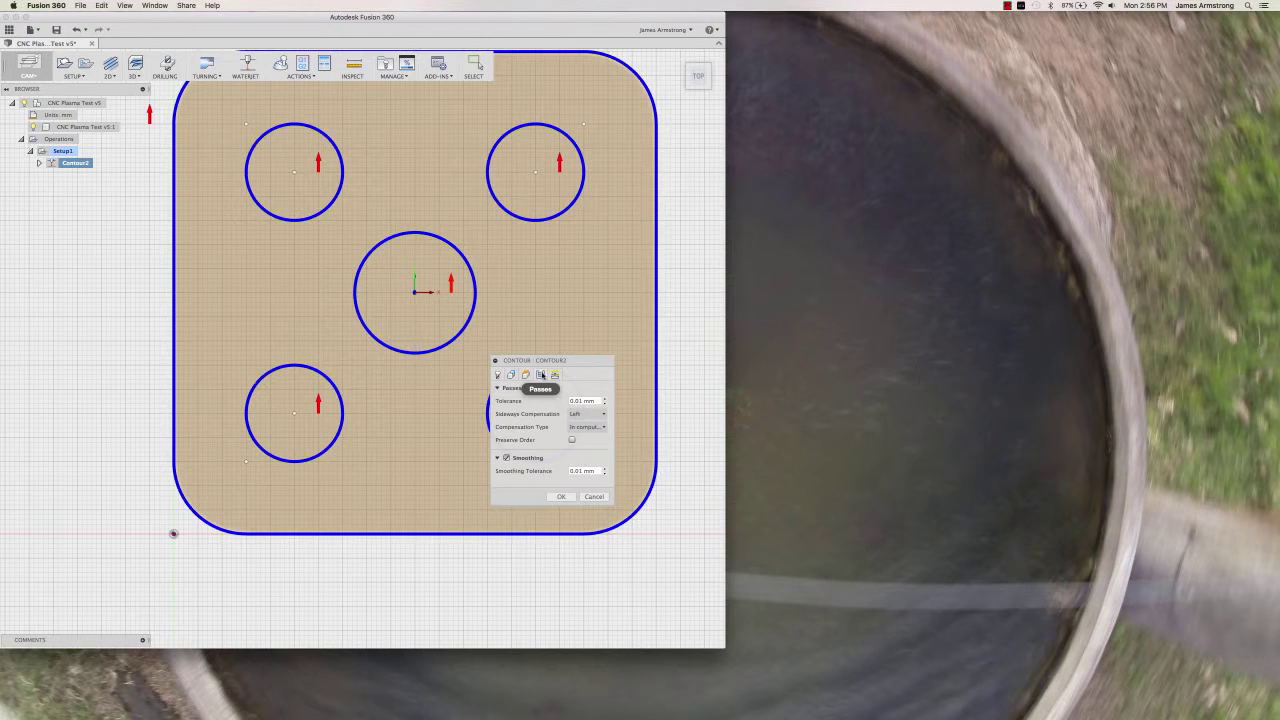
{"action": "left_click", "coordinate": [578, 428]}
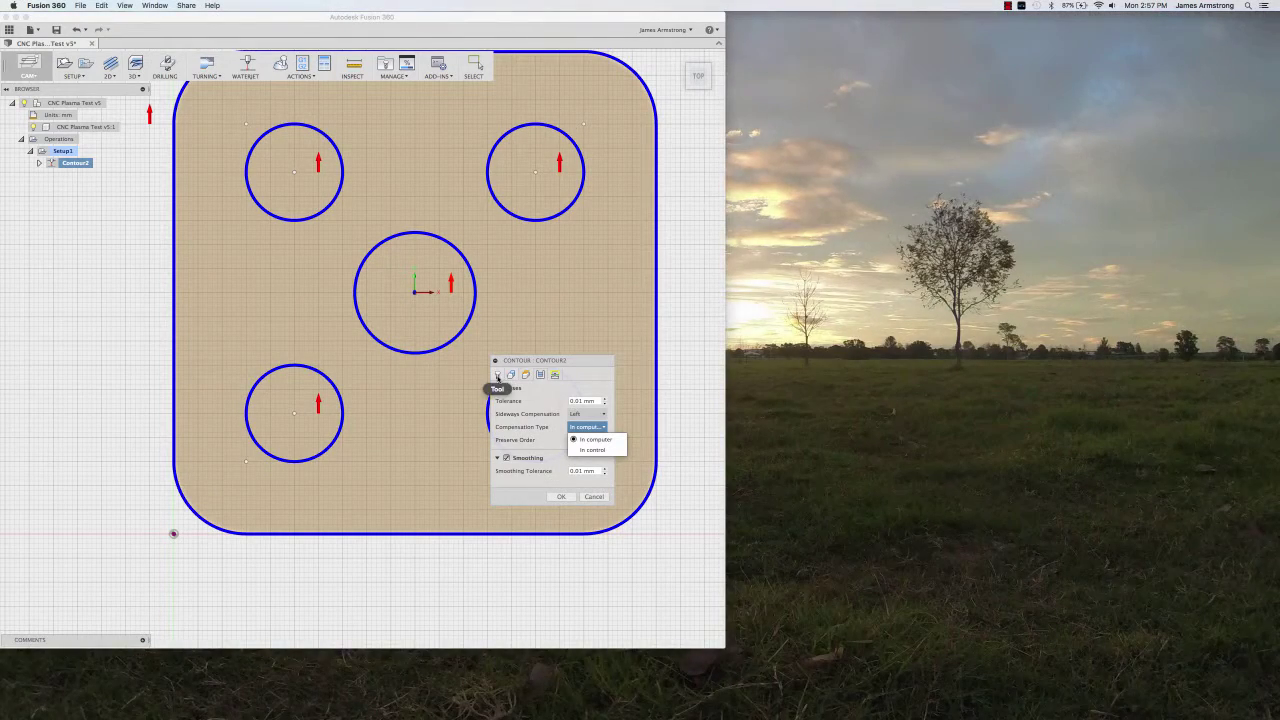
Step: Set Contour2's kerf width to 2 mm on the Tool tab and confirm
{"action": "left_click", "coordinate": [497, 376]}
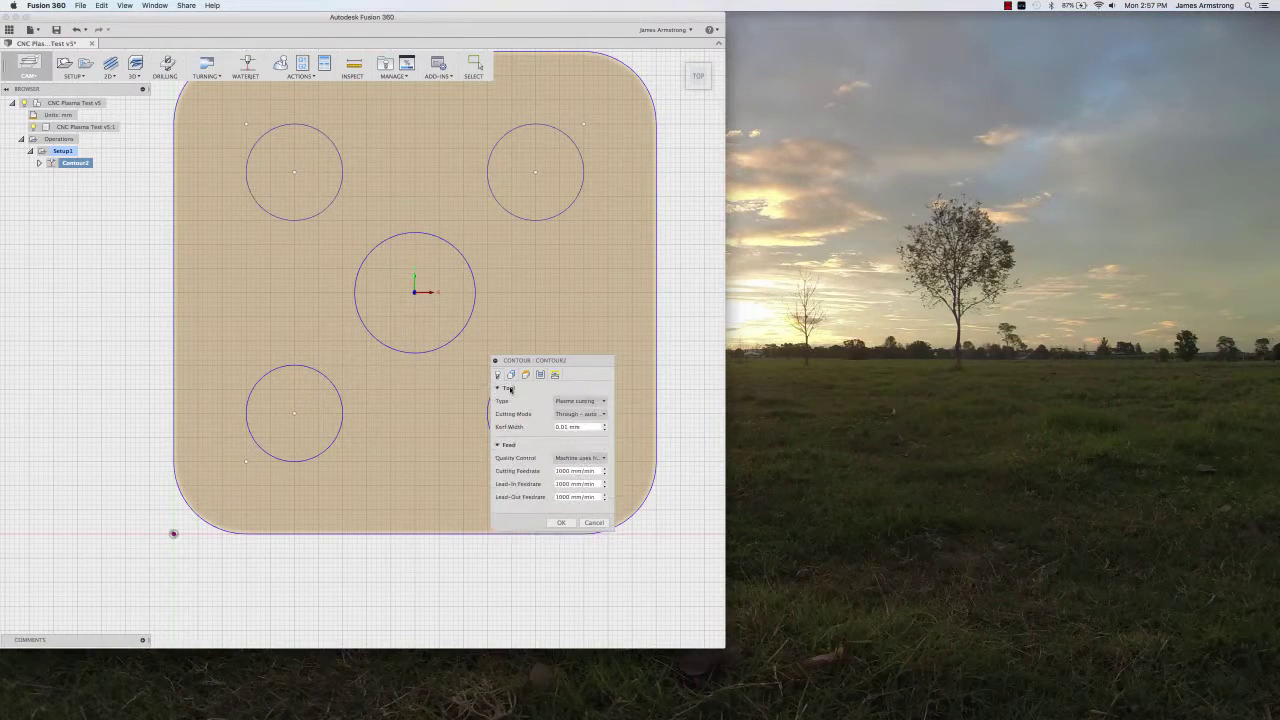
{"action": "double_click", "coordinate": [566, 427]}
{"action": "type", "text": "2"}
{"action": "left_click", "coordinate": [566, 523]}
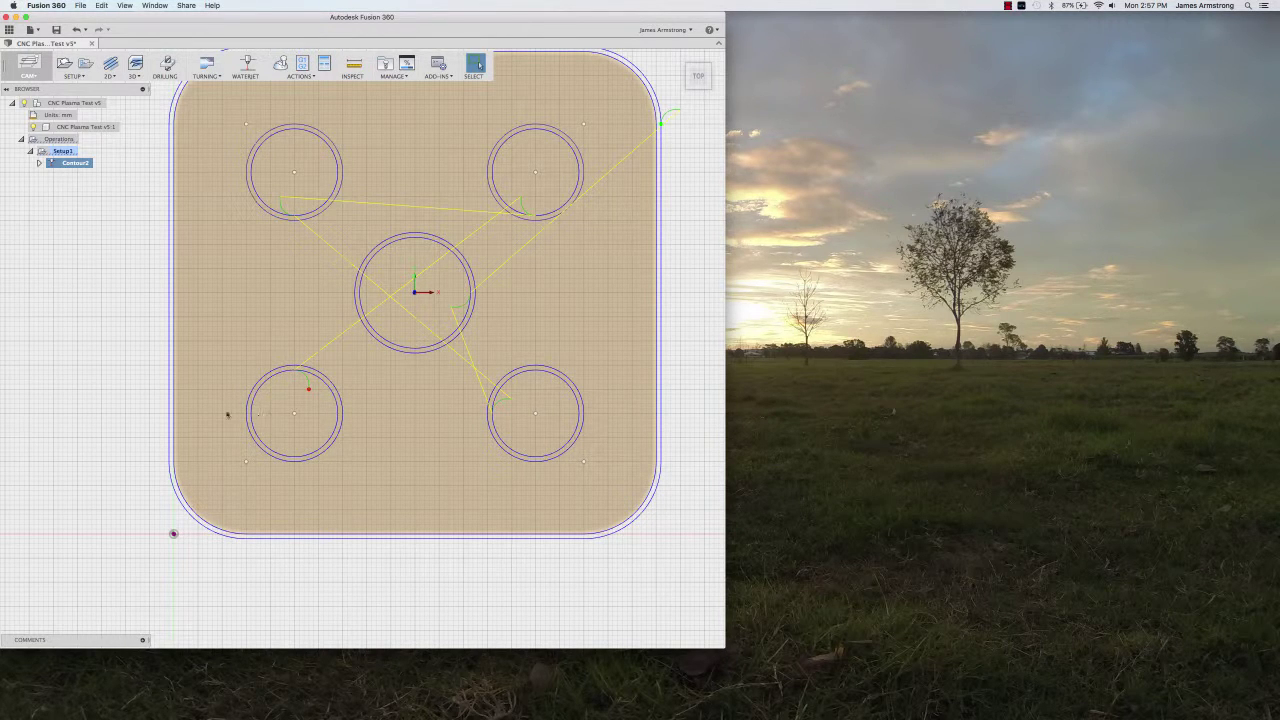
Step: Reopen Contour2, enable Lead-Out (Exit) on the Linking tab, and regenerate the toolpath
{"action": "scroll", "coordinate": [300, 390], "scroll_direction": "down", "scroll_amount": 4}
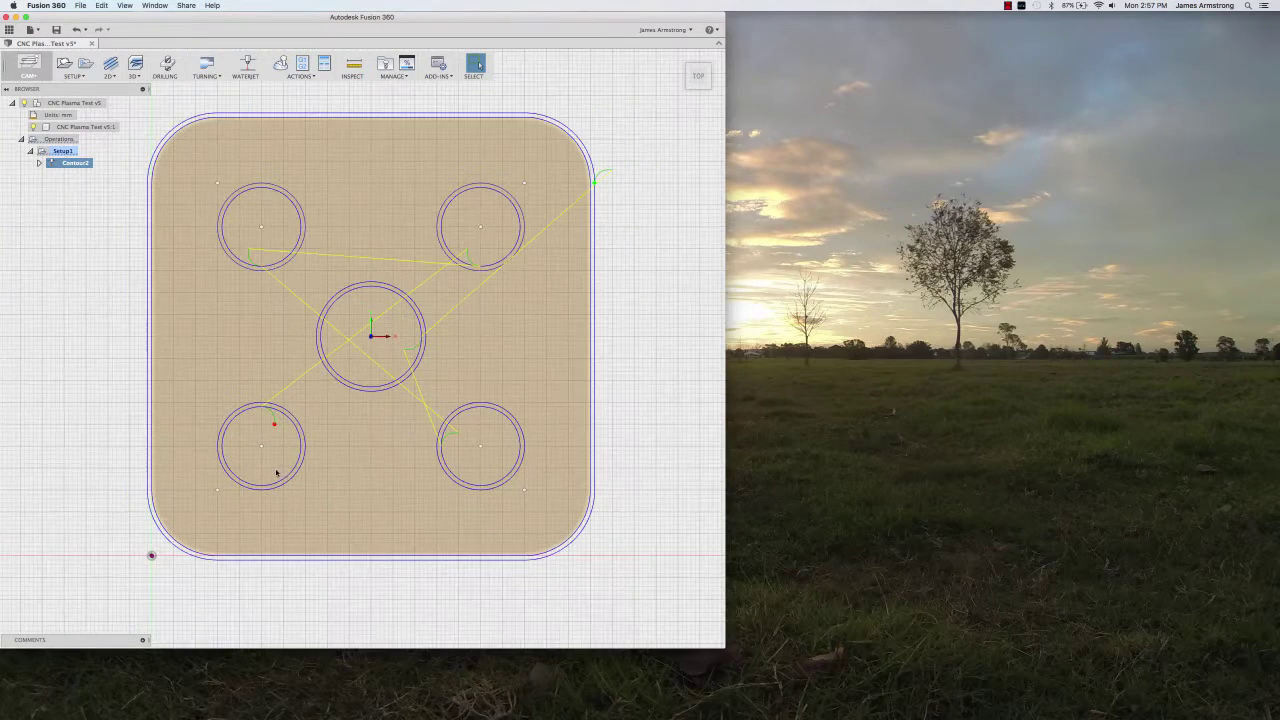
{"action": "right_click", "coordinate": [88, 165]}
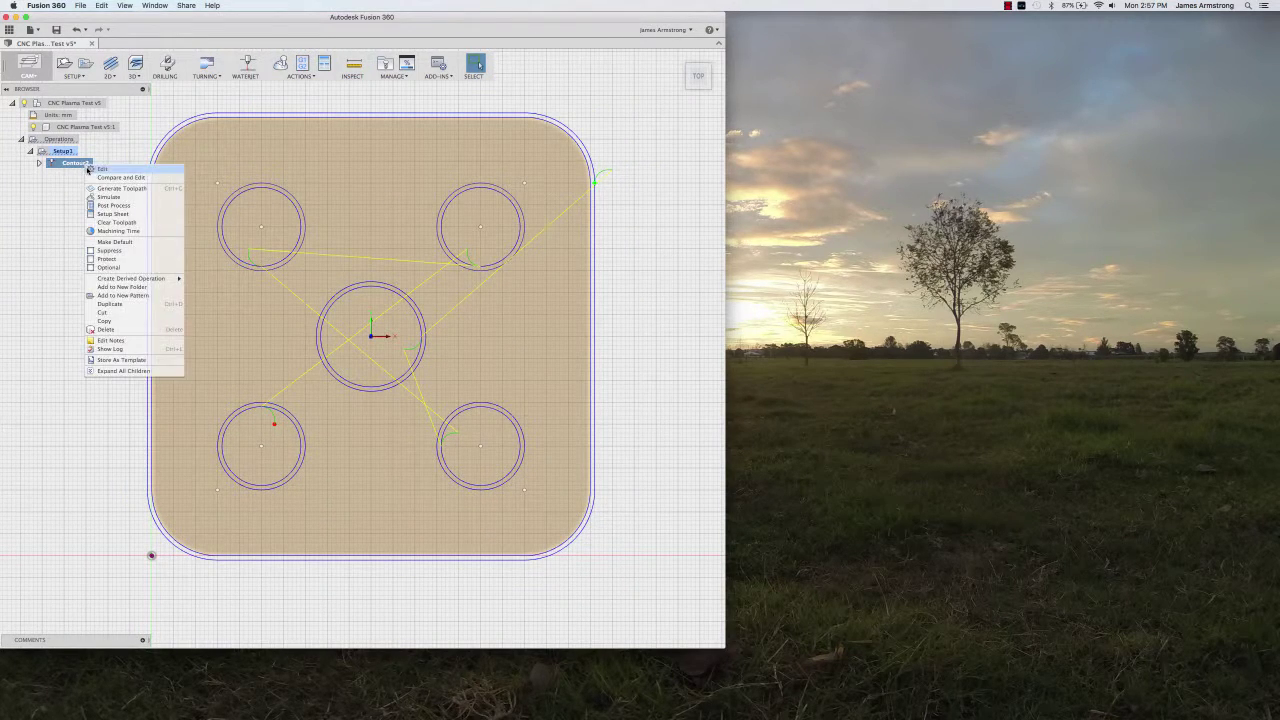
{"action": "left_click", "coordinate": [92, 169]}
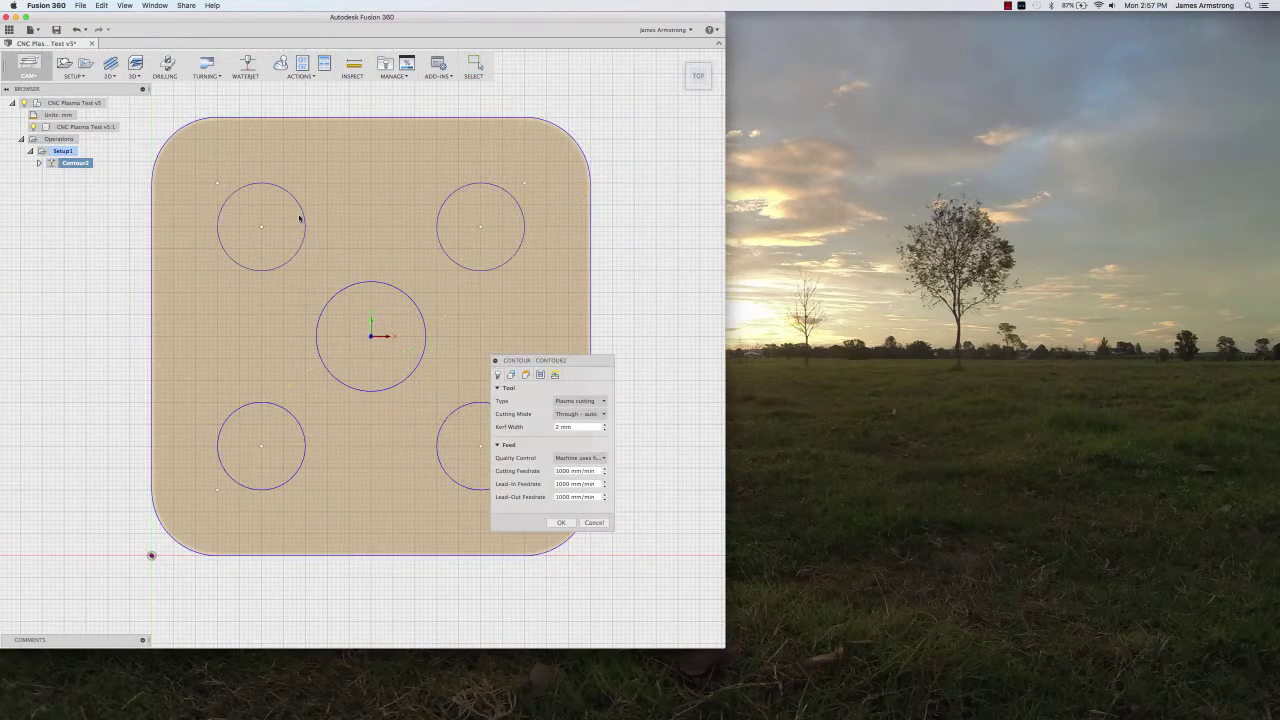
{"action": "left_click", "coordinate": [555, 375]}
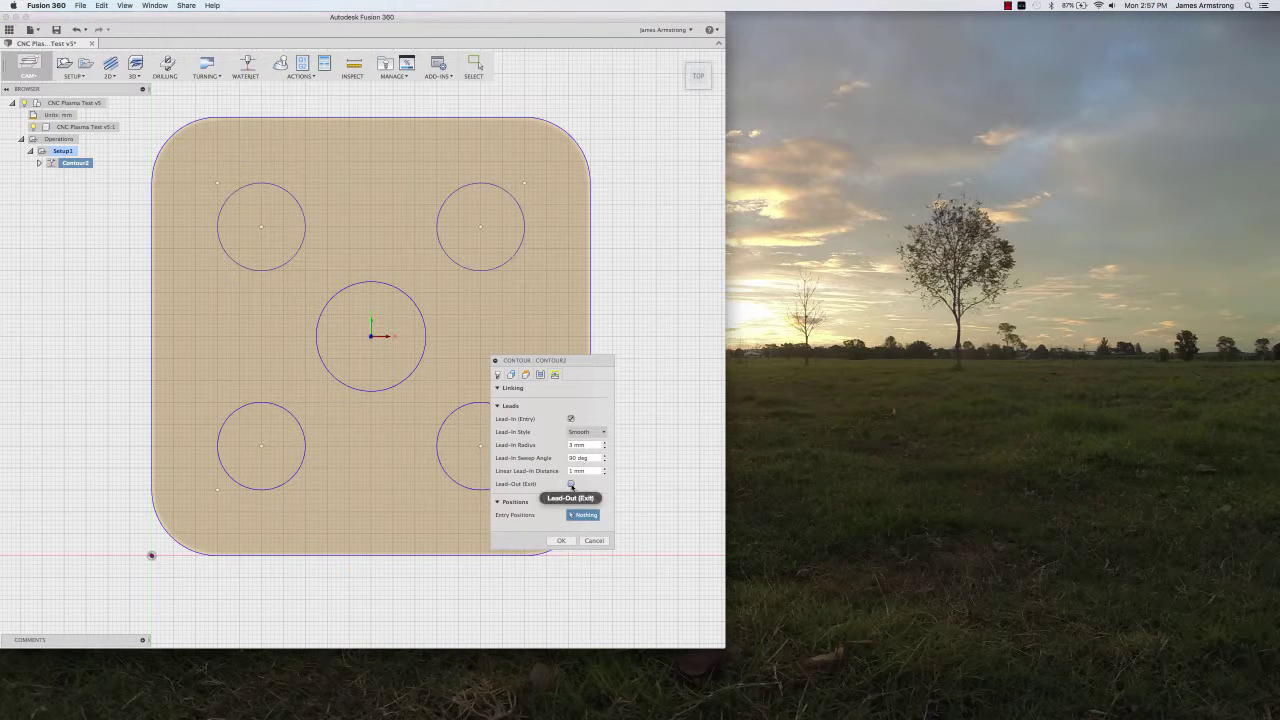
{"action": "left_click", "coordinate": [571, 484]}
{"action": "left_click", "coordinate": [561, 555]}
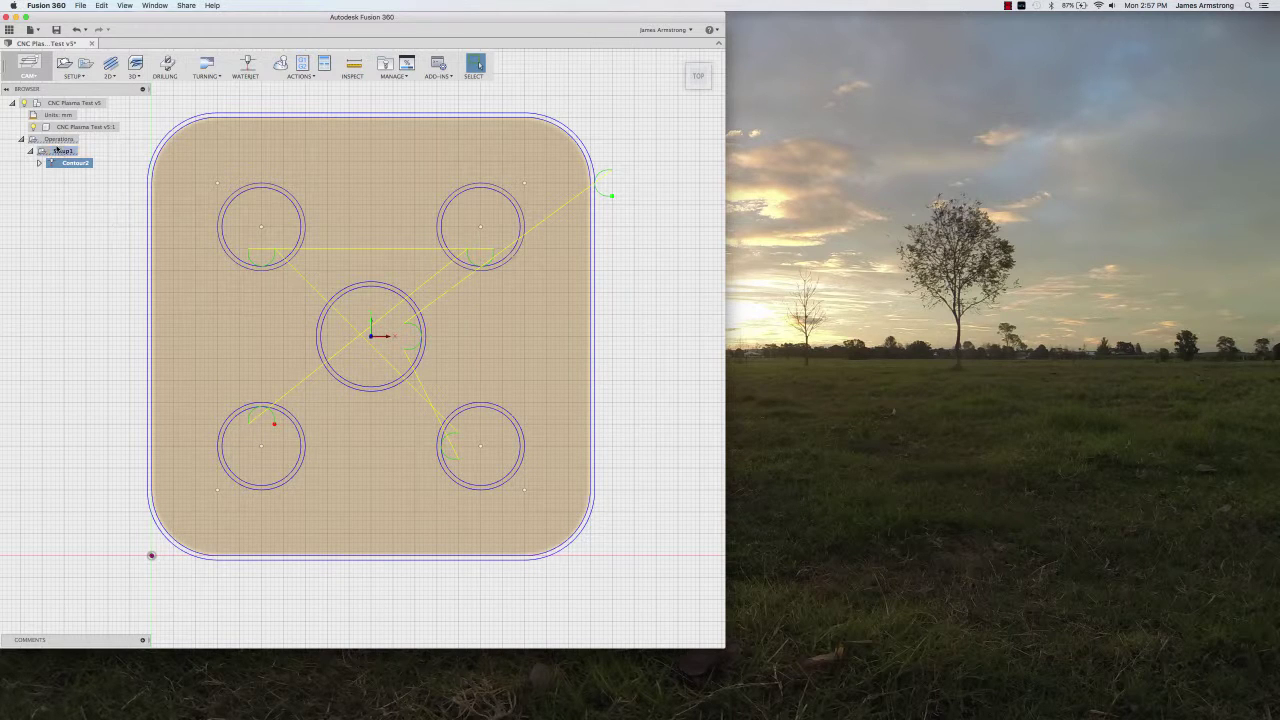
Step: Bring up the Contour2 context menu in the browser
{"action": "right_click", "coordinate": [66, 162]}
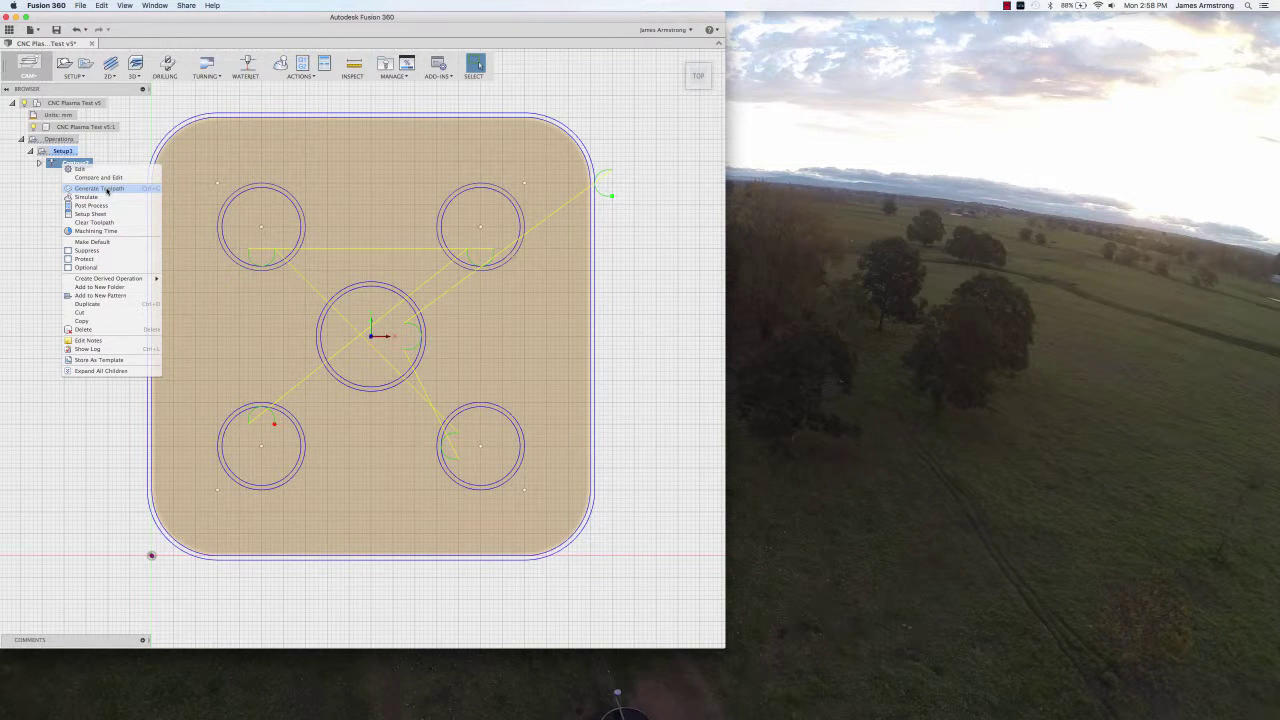
Step: Edit Contour2, untick Lead-Out (Exit), and enter a kerf width of .02
{"action": "left_click", "coordinate": [80, 168]}
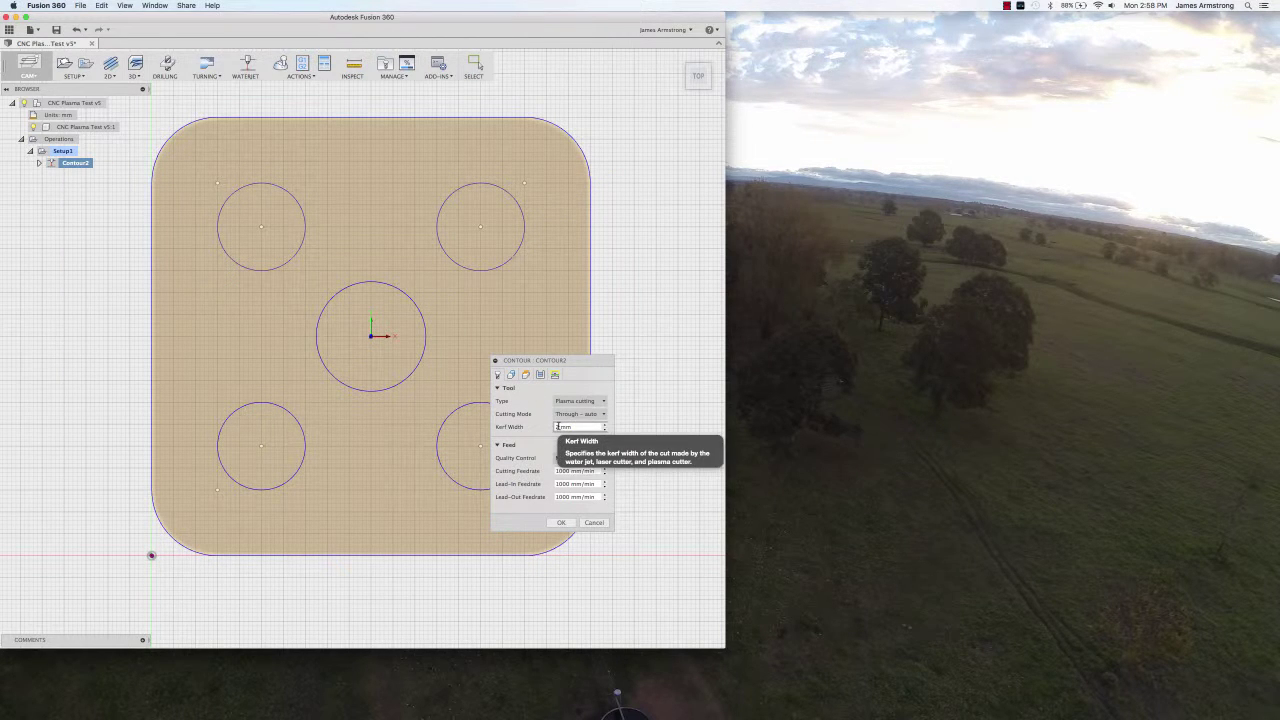
{"action": "left_click", "coordinate": [560, 427]}
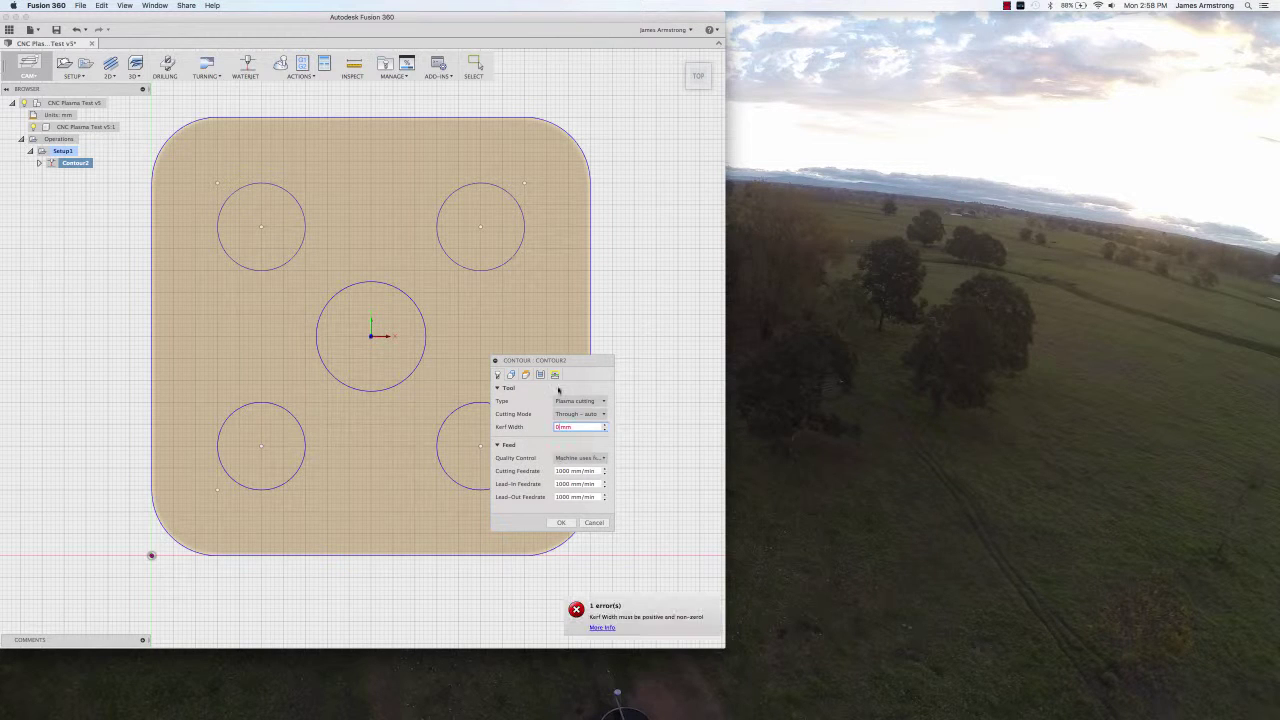
{"action": "left_click", "coordinate": [555, 374]}
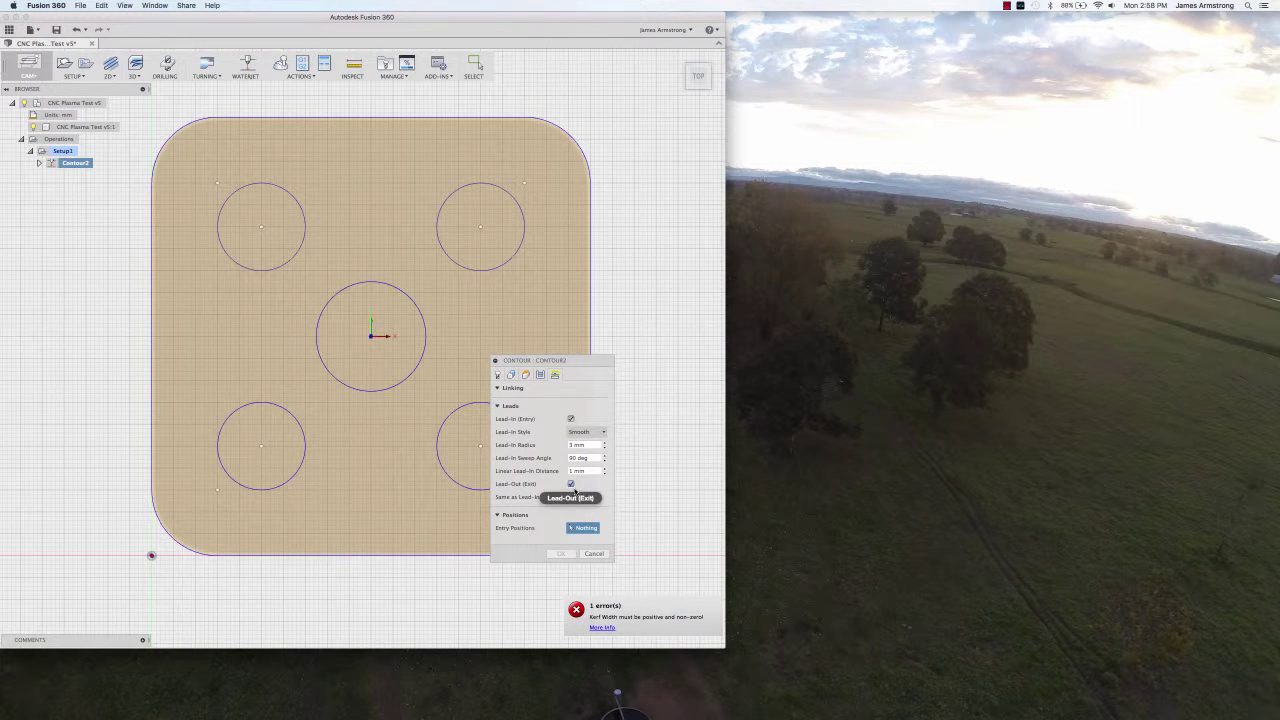
{"action": "left_click", "coordinate": [571, 484]}
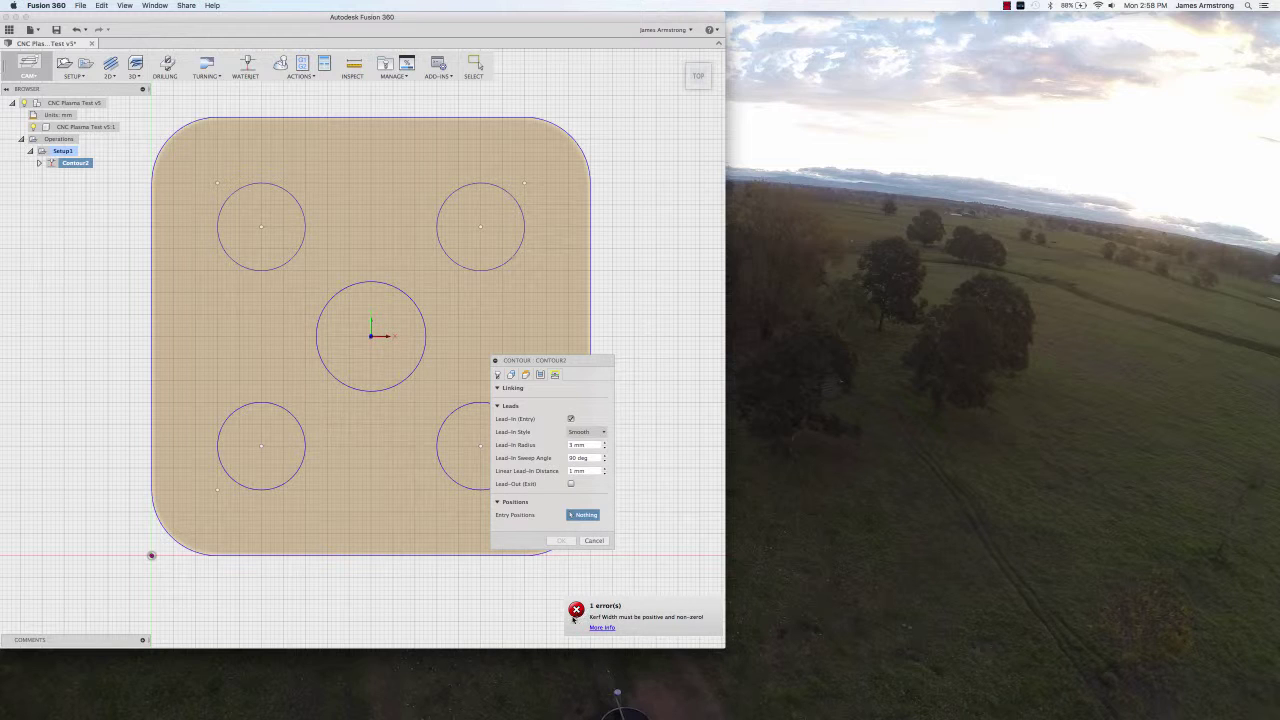
{"action": "left_click", "coordinate": [497, 374]}
{"action": "left_click", "coordinate": [557, 427]}
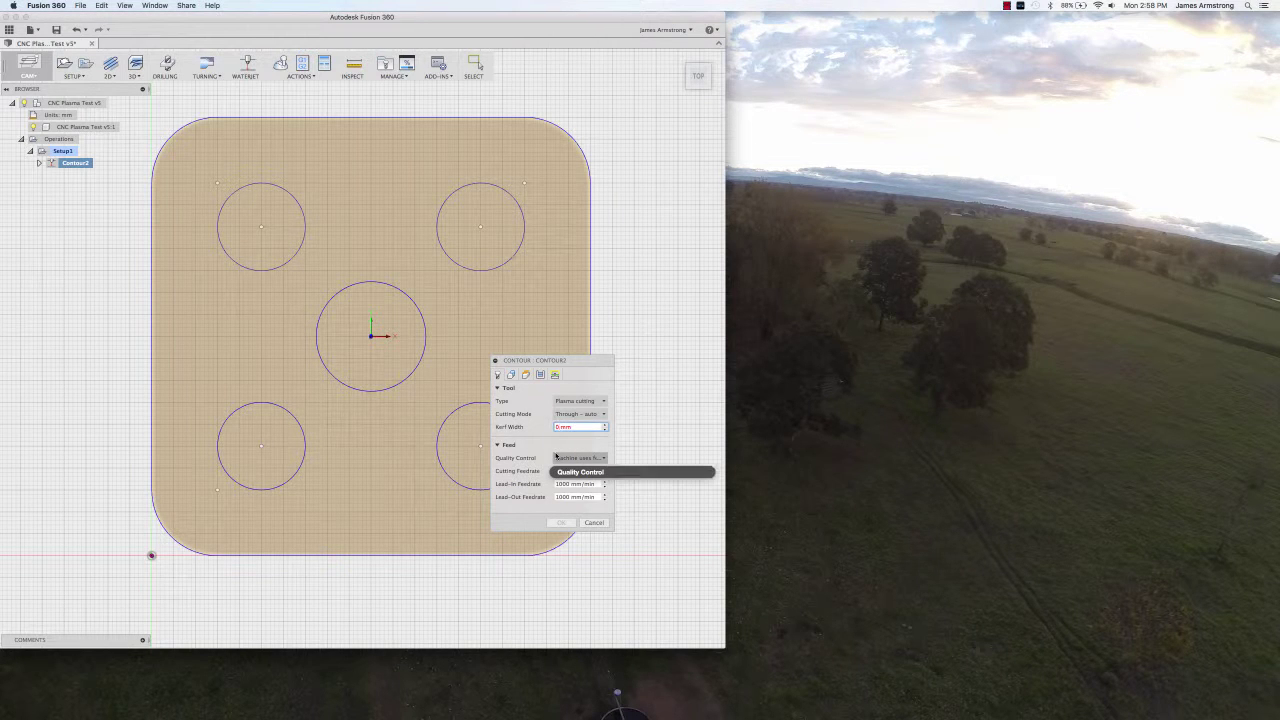
{"action": "type", "text": ".02"}
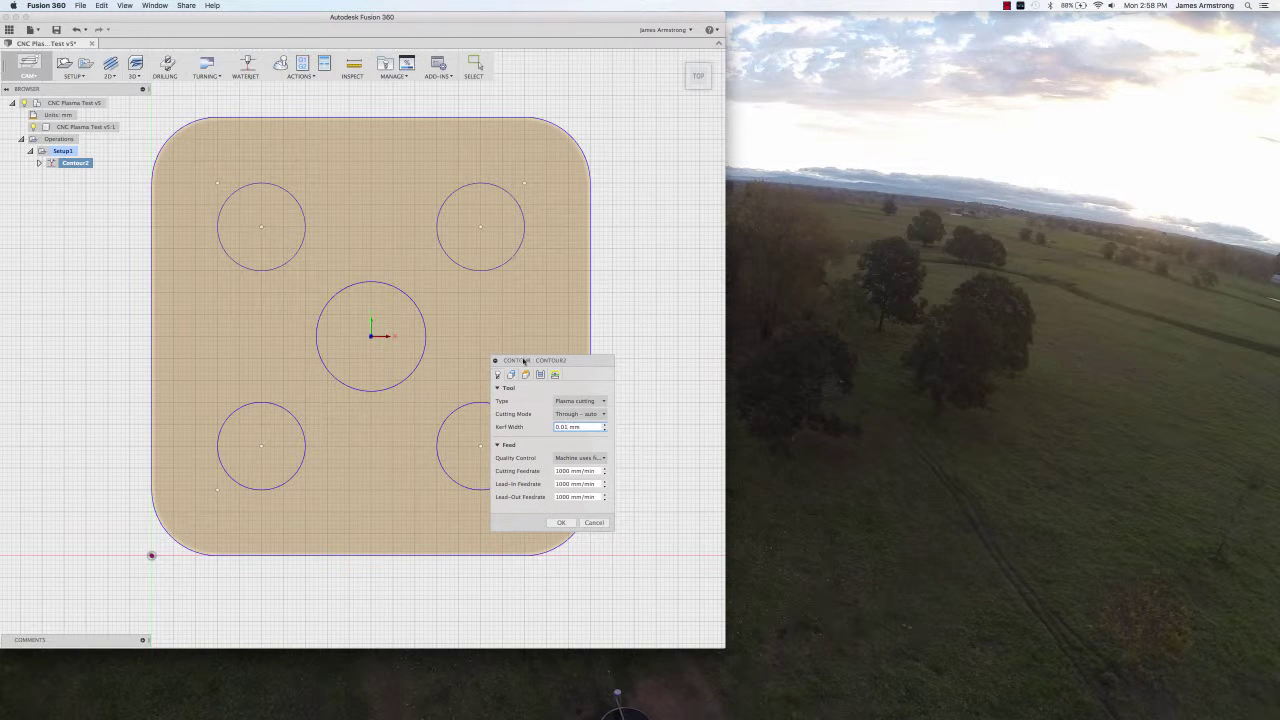
Step: Move the Contour dialog aside and confirm Lead-In 3 mm radius, 90 deg sweep, Lead-Out off
{"action": "left_click_drag", "start_coordinate": [523, 360], "coordinate": [617, 360]}
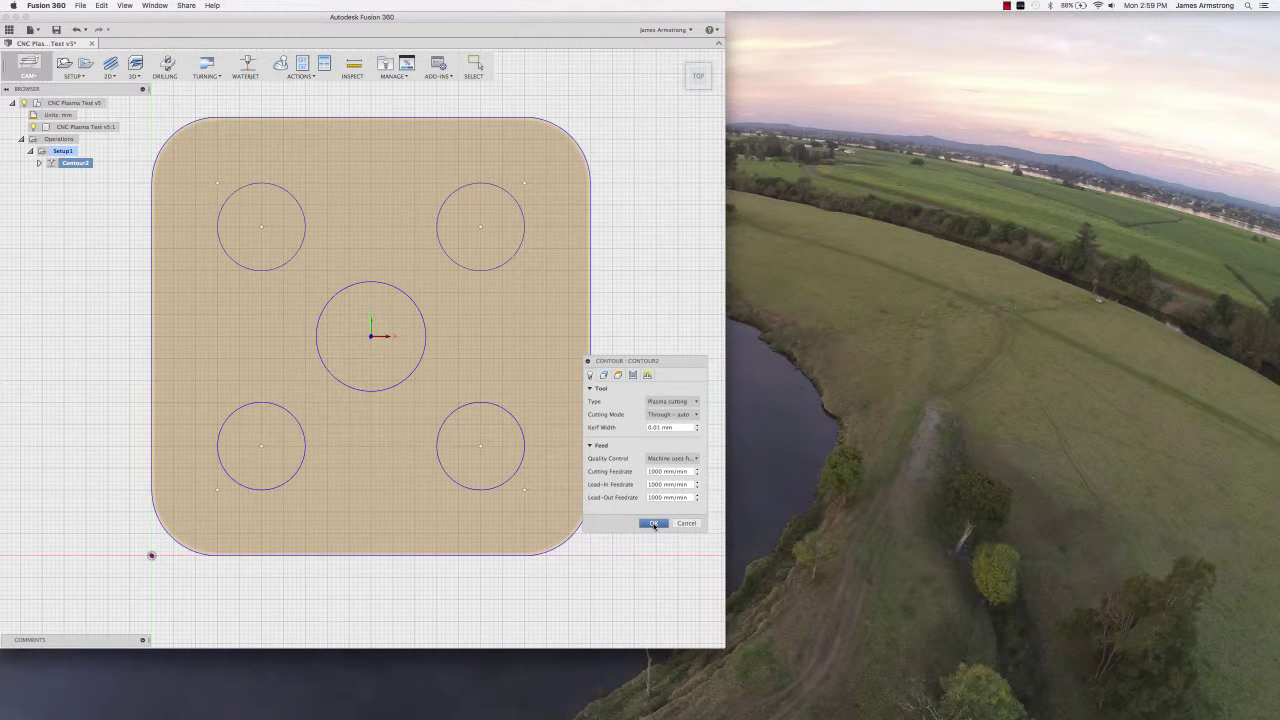
{"action": "left_click", "coordinate": [648, 376]}
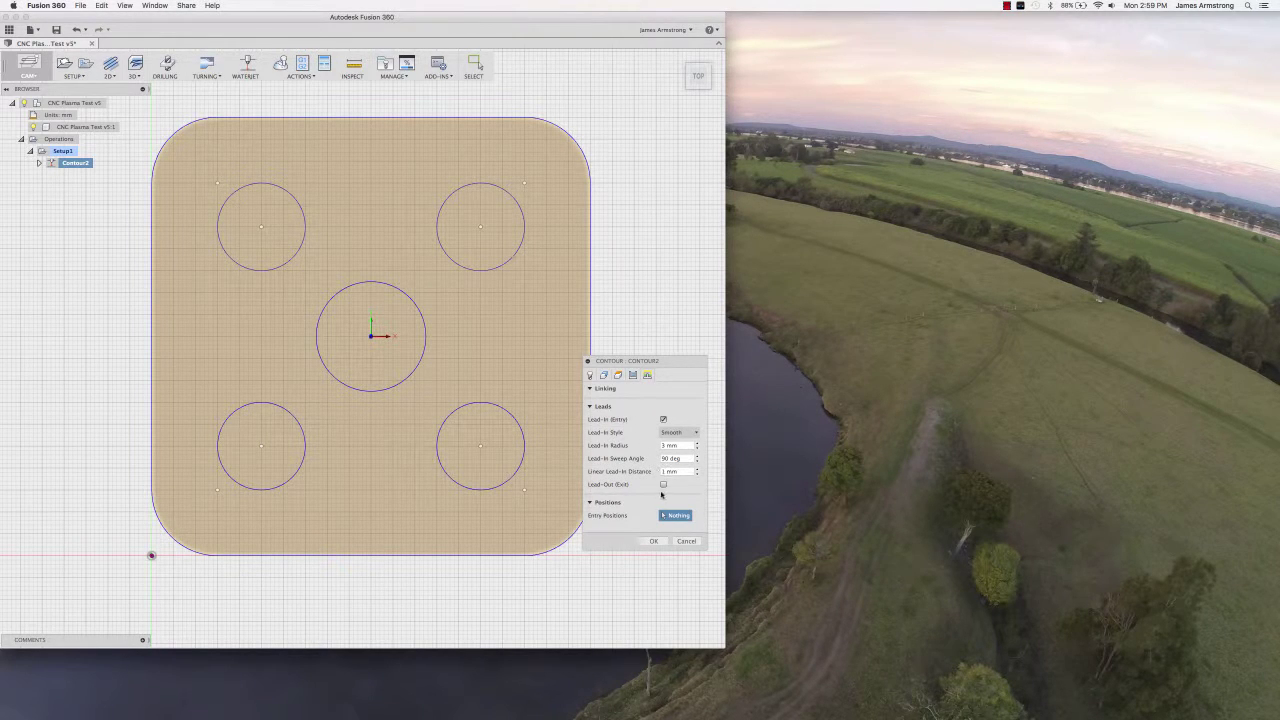
Step: Try In control compensation, revert to In computer, and apply the Contour2 settings
{"action": "left_click", "coordinate": [632, 375]}
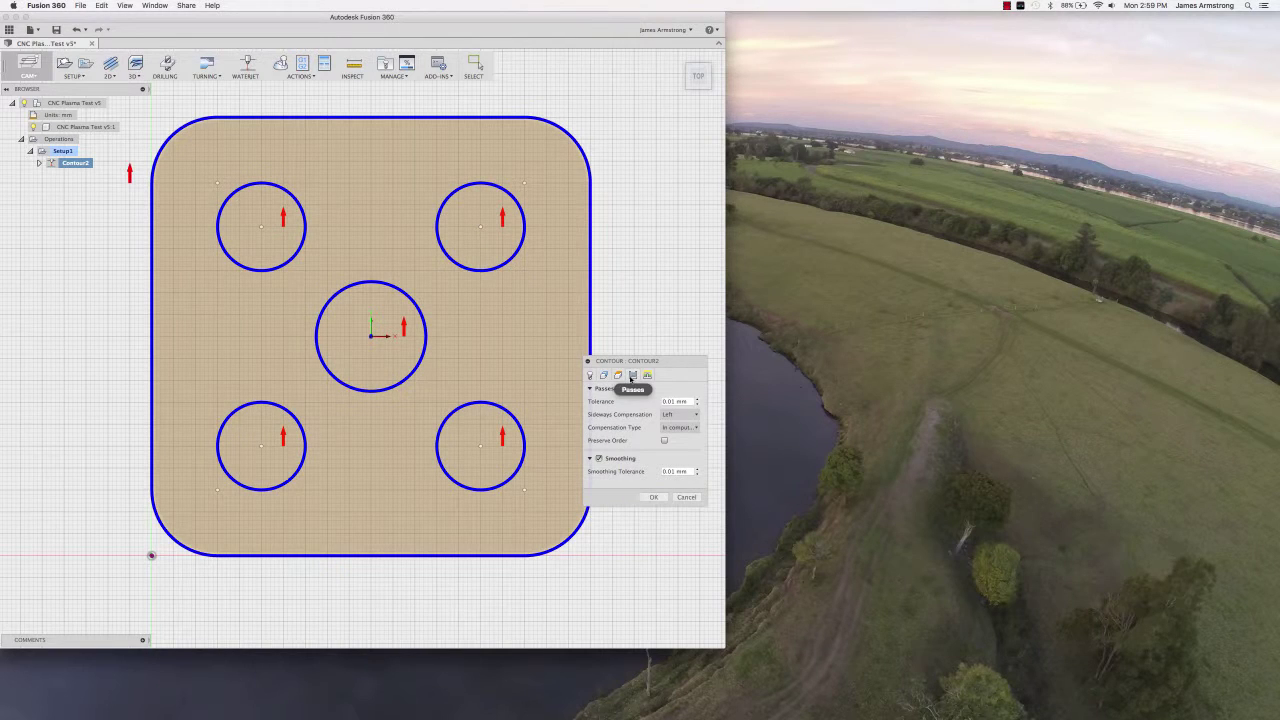
{"action": "left_click", "coordinate": [666, 428]}
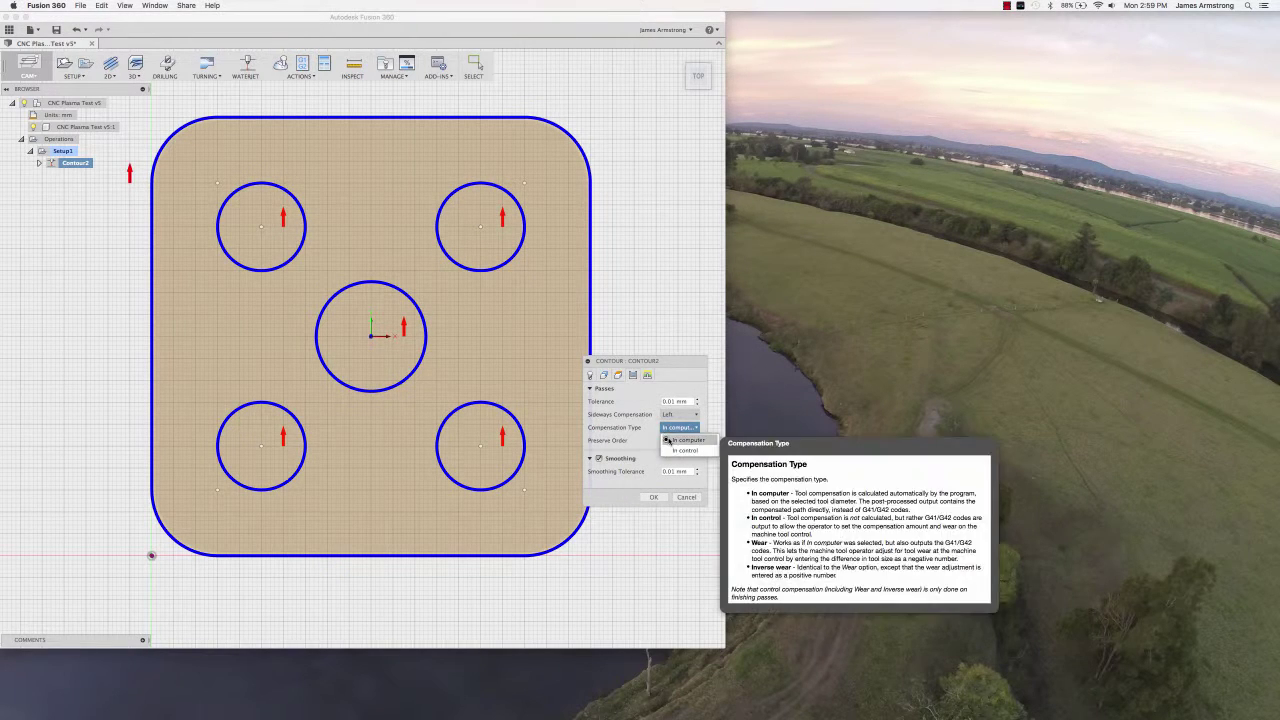
{"action": "left_click", "coordinate": [674, 450]}
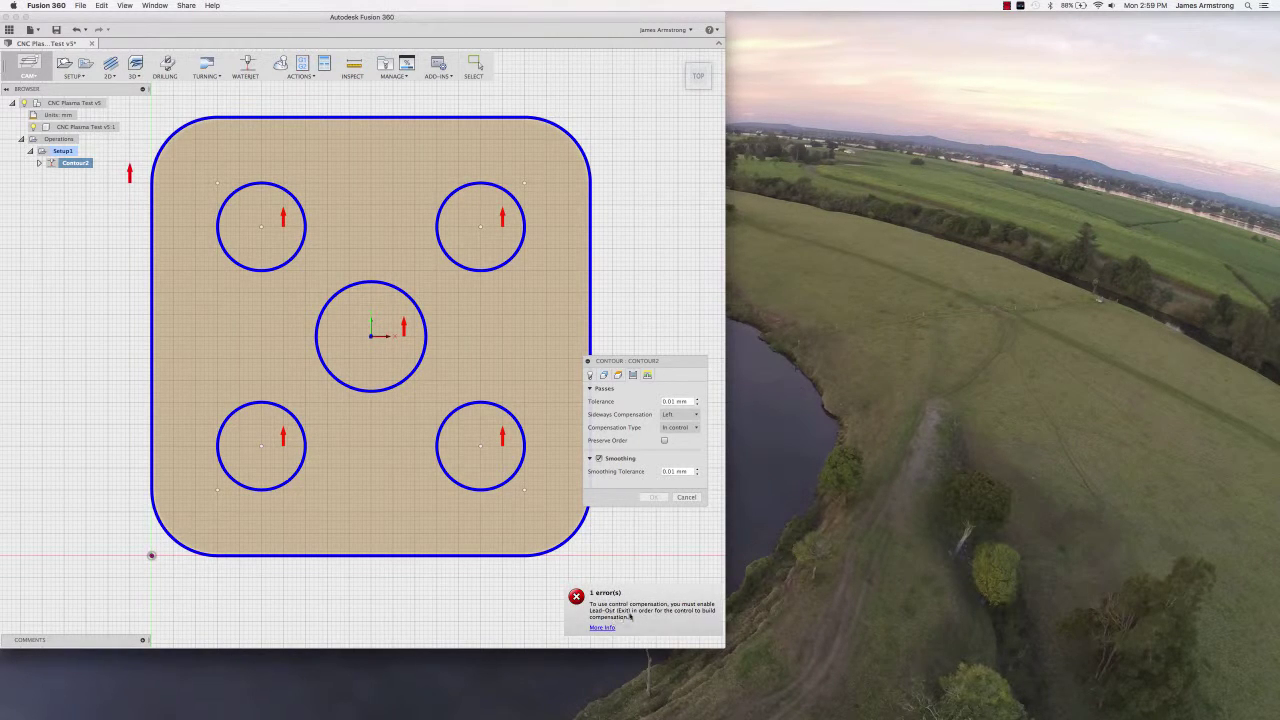
{"action": "left_click", "coordinate": [679, 427]}
{"action": "left_click", "coordinate": [679, 415]}
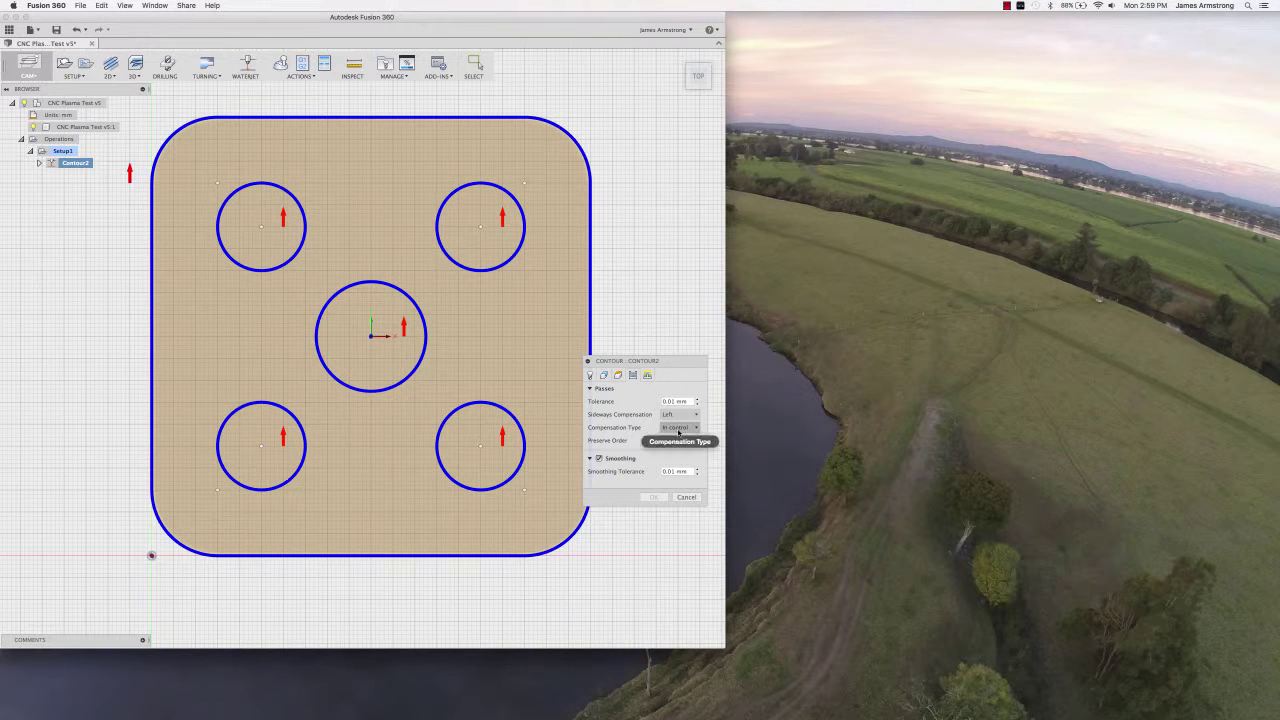
{"action": "left_click", "coordinate": [589, 375]}
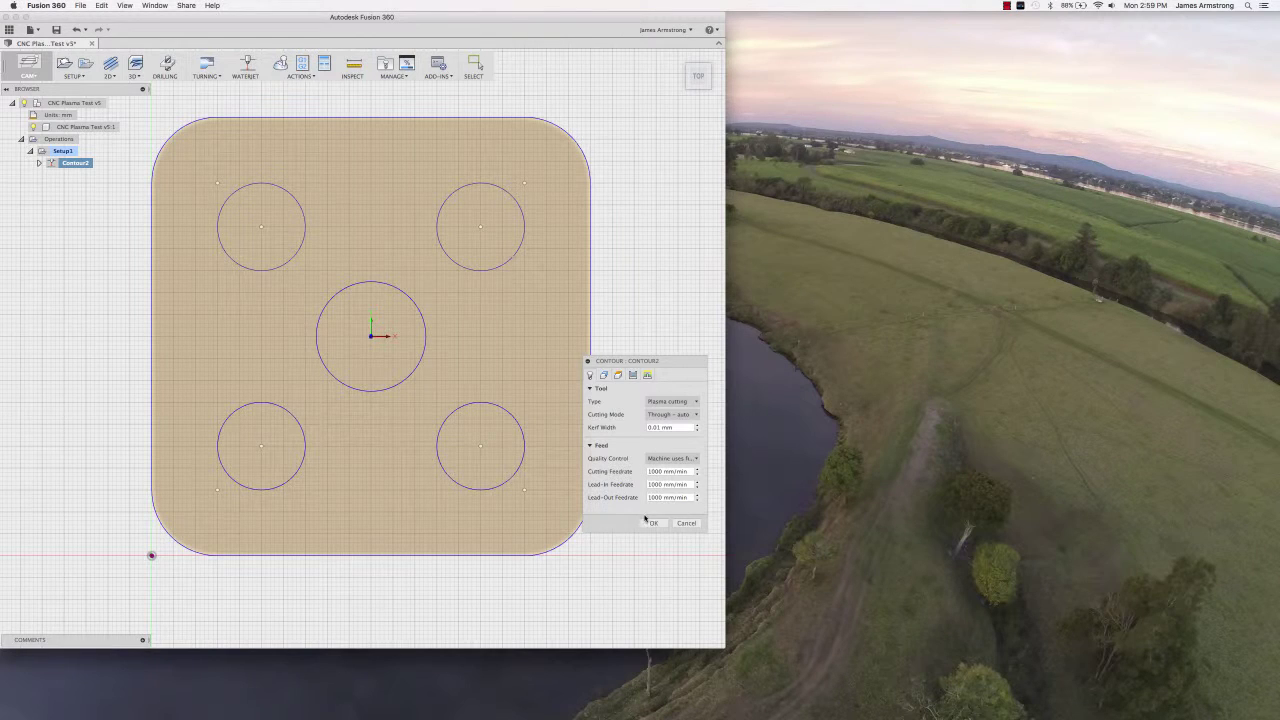
{"action": "left_click", "coordinate": [653, 523]}
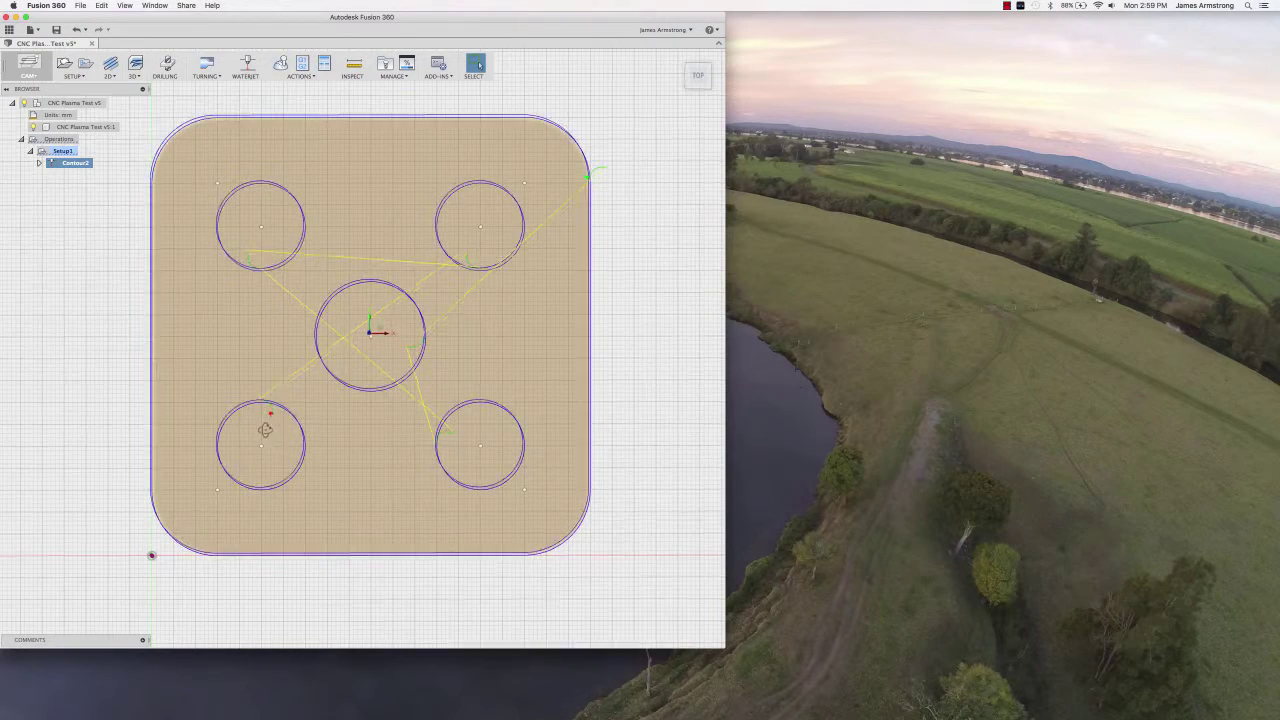
Step: Tilt the view into 3D and start a simulation of Contour2
{"action": "middle_click_drag", "start_coordinate": [266, 423], "coordinate": [127, 231], "text": "shift"}
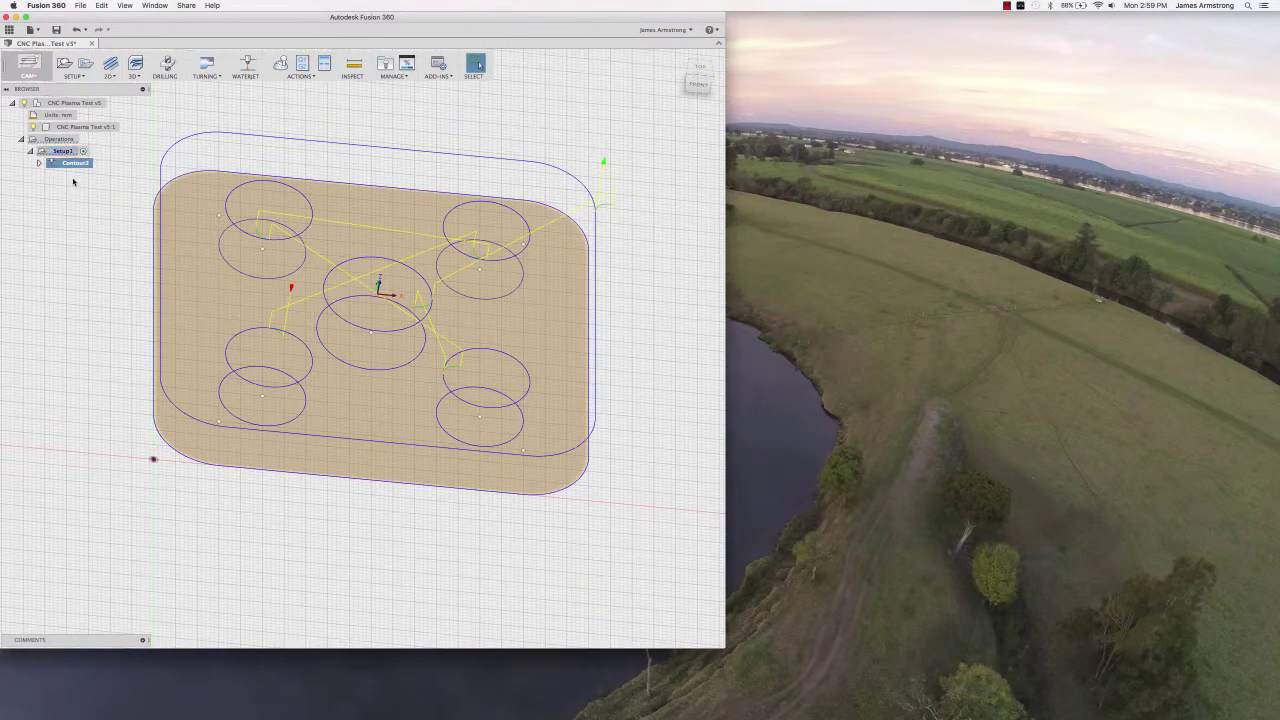
{"action": "right_click", "coordinate": [76, 163]}
{"action": "left_click", "coordinate": [101, 200]}
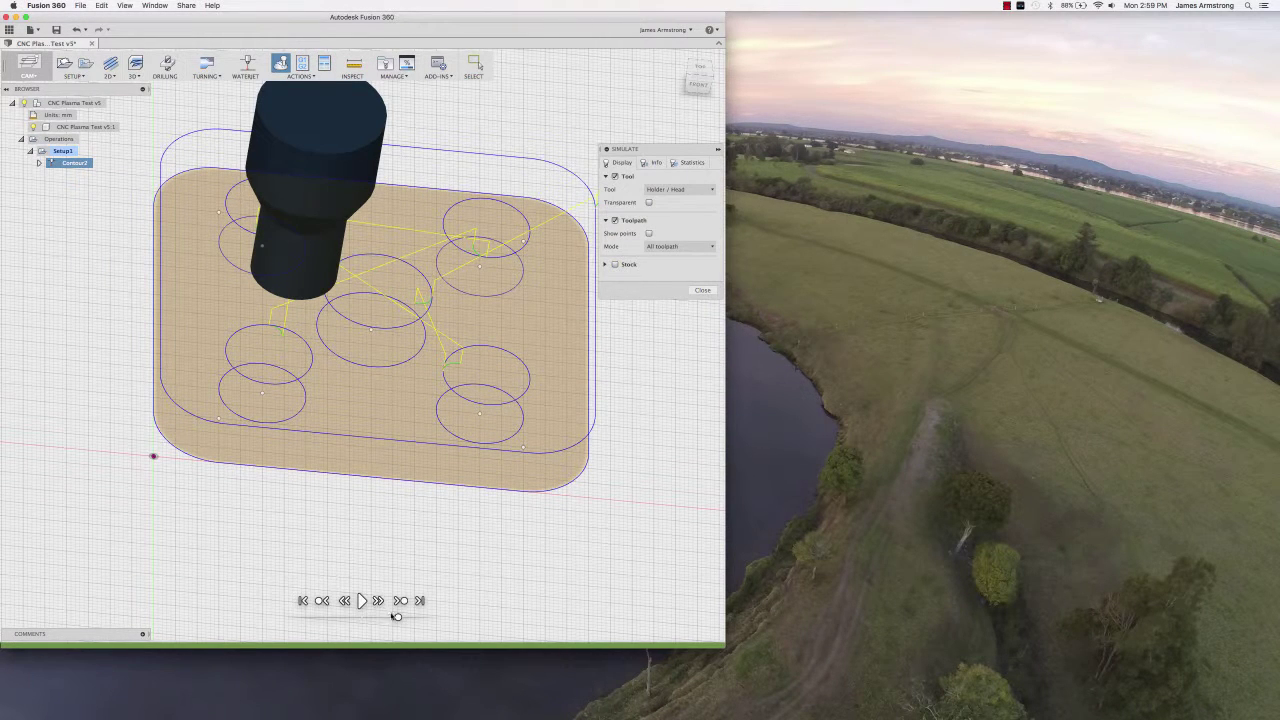
Step: Rewind and play the cut simulation, pan to follow it, speed up playback, and close
{"action": "left_click_drag", "start_coordinate": [397, 617], "coordinate": [386, 619]}
{"action": "left_click", "coordinate": [362, 601]}
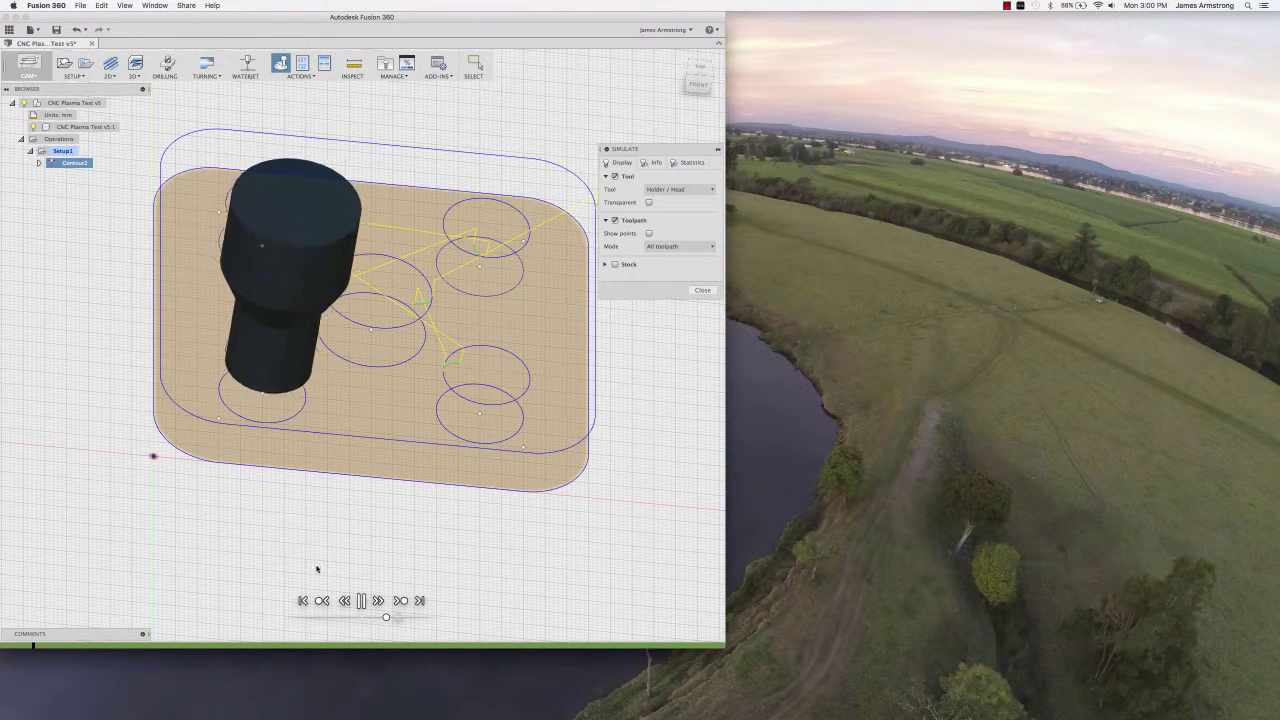
{"action": "middle_click_drag", "start_coordinate": [316, 556], "coordinate": [332, 468]}
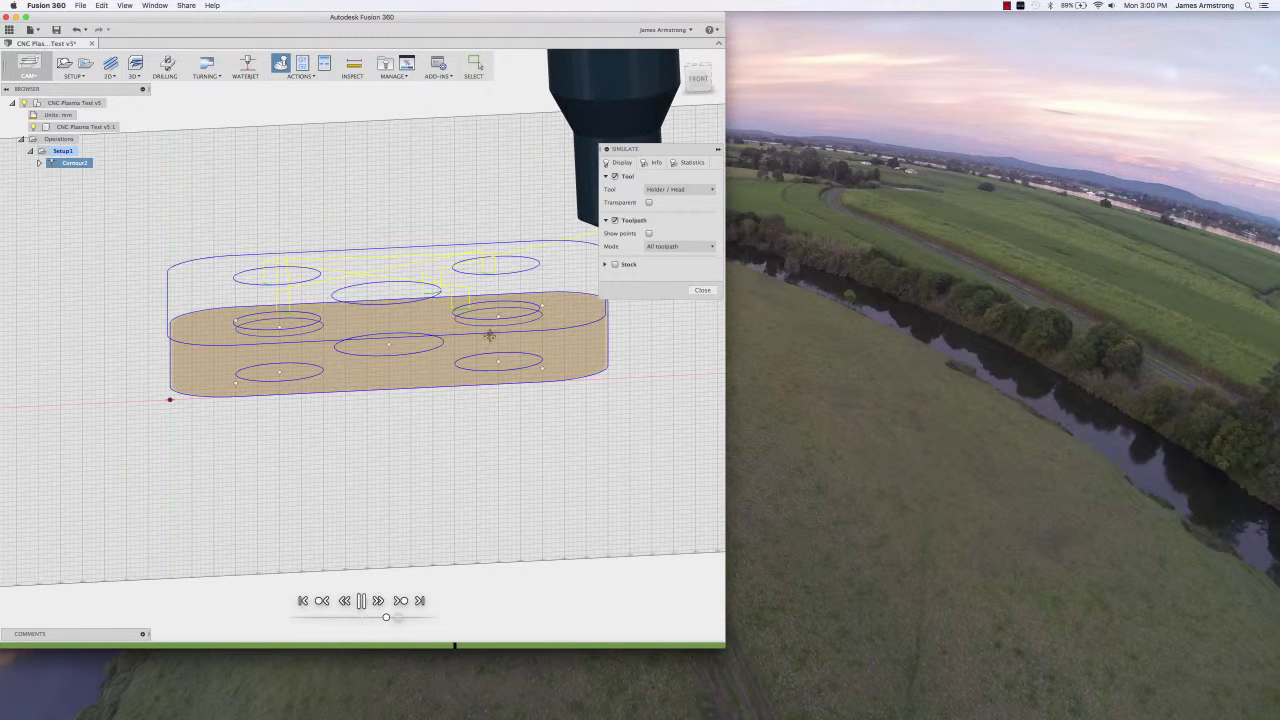
{"action": "middle_click_drag", "start_coordinate": [483, 337], "coordinate": [447, 355]}
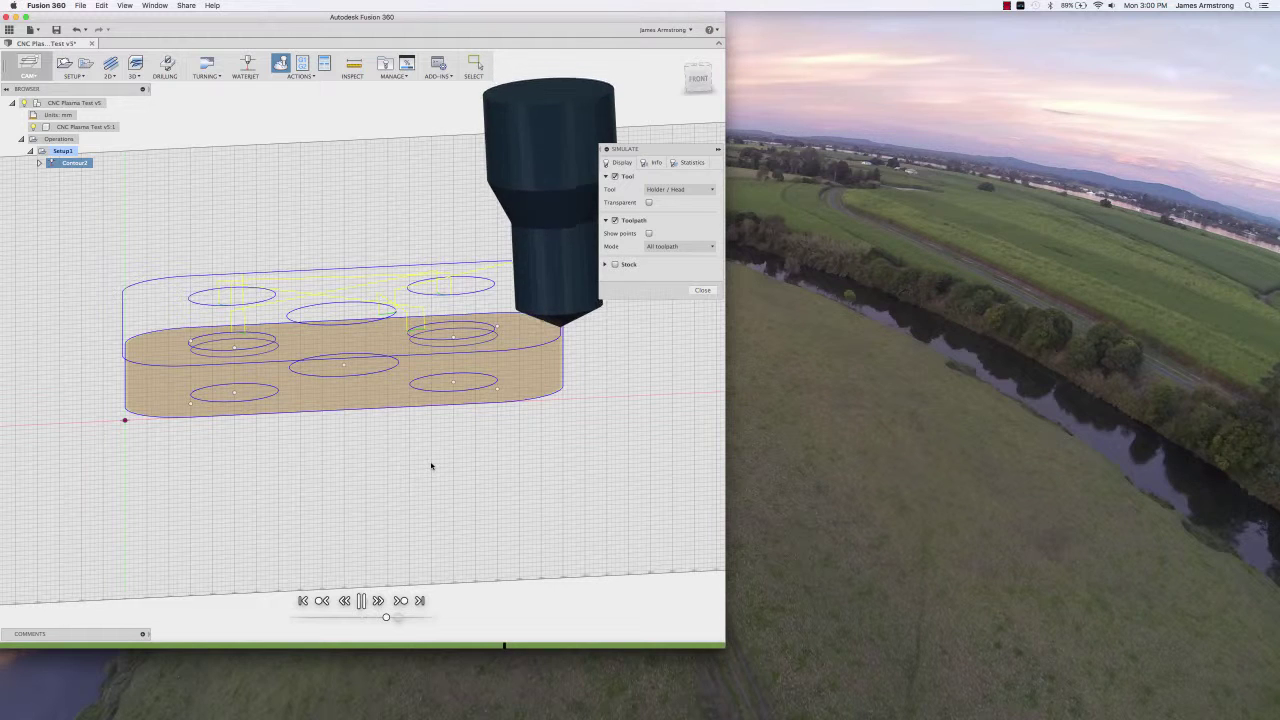
{"action": "left_click_drag", "start_coordinate": [386, 617], "coordinate": [393, 618]}
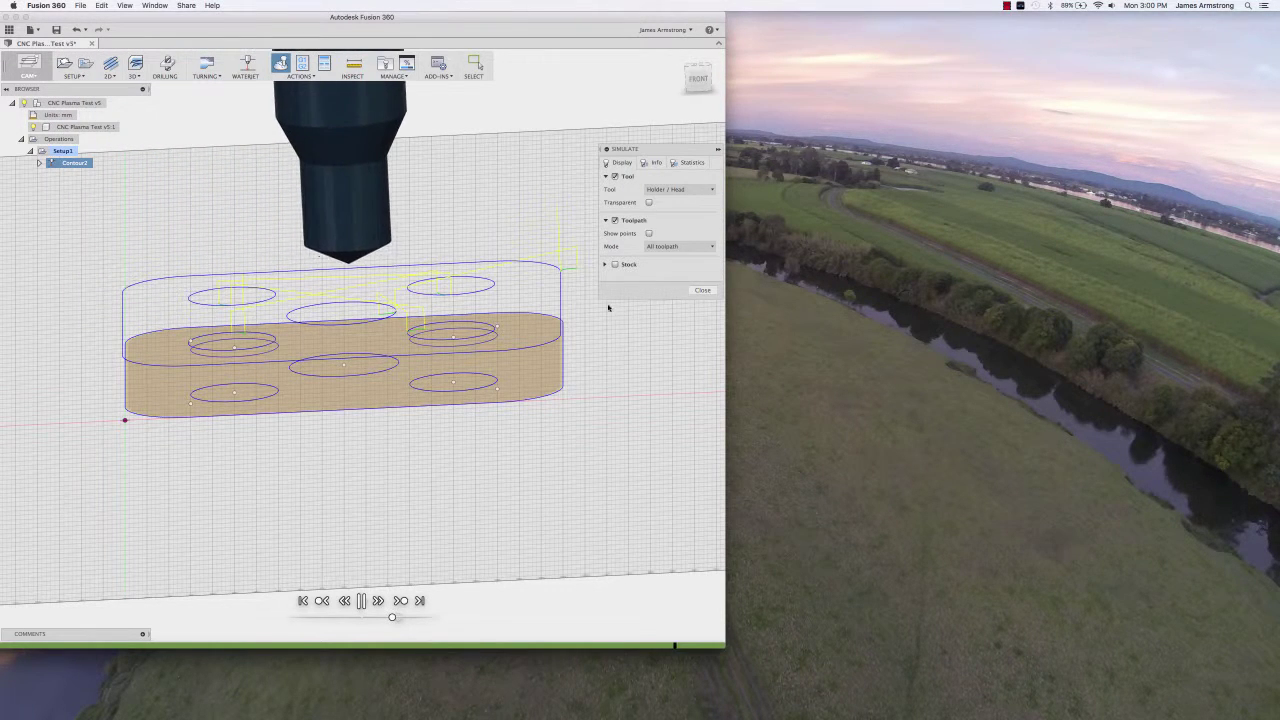
{"action": "left_click", "coordinate": [703, 290]}
{"action": "left_click", "coordinate": [701, 71]}
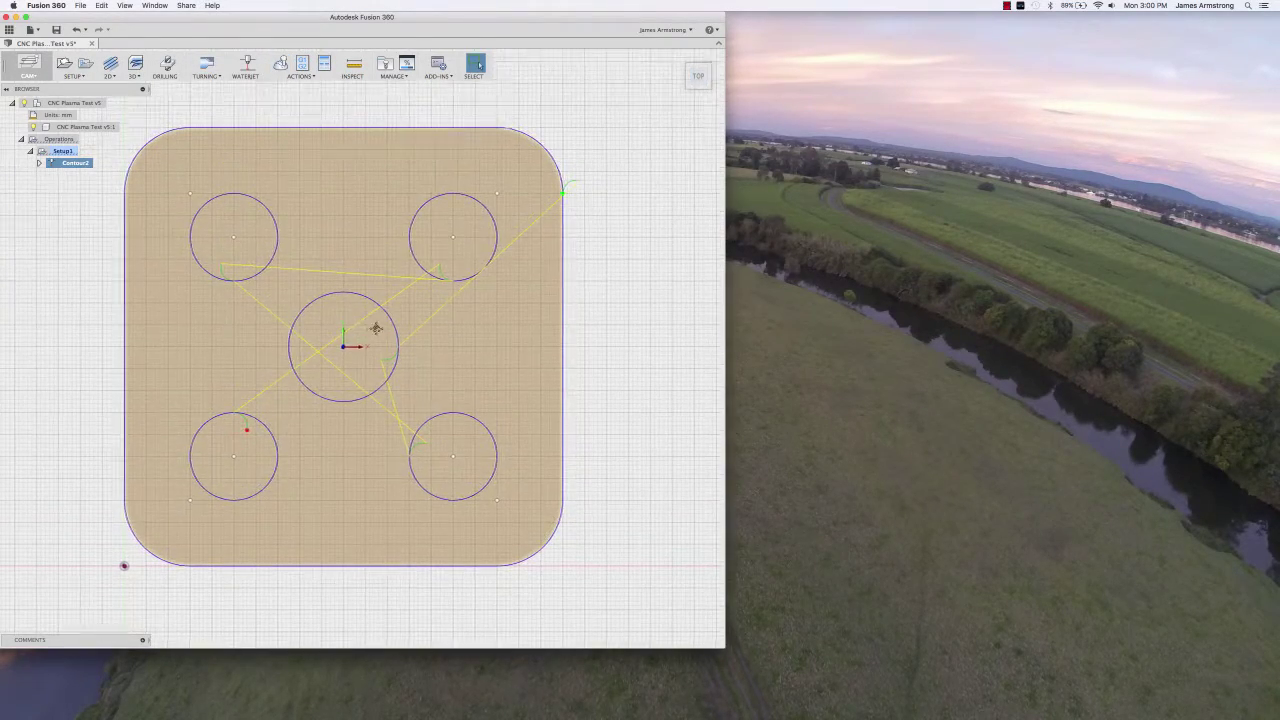
{"action": "middle_click_drag", "start_coordinate": [344, 453], "coordinate": [370, 467]}
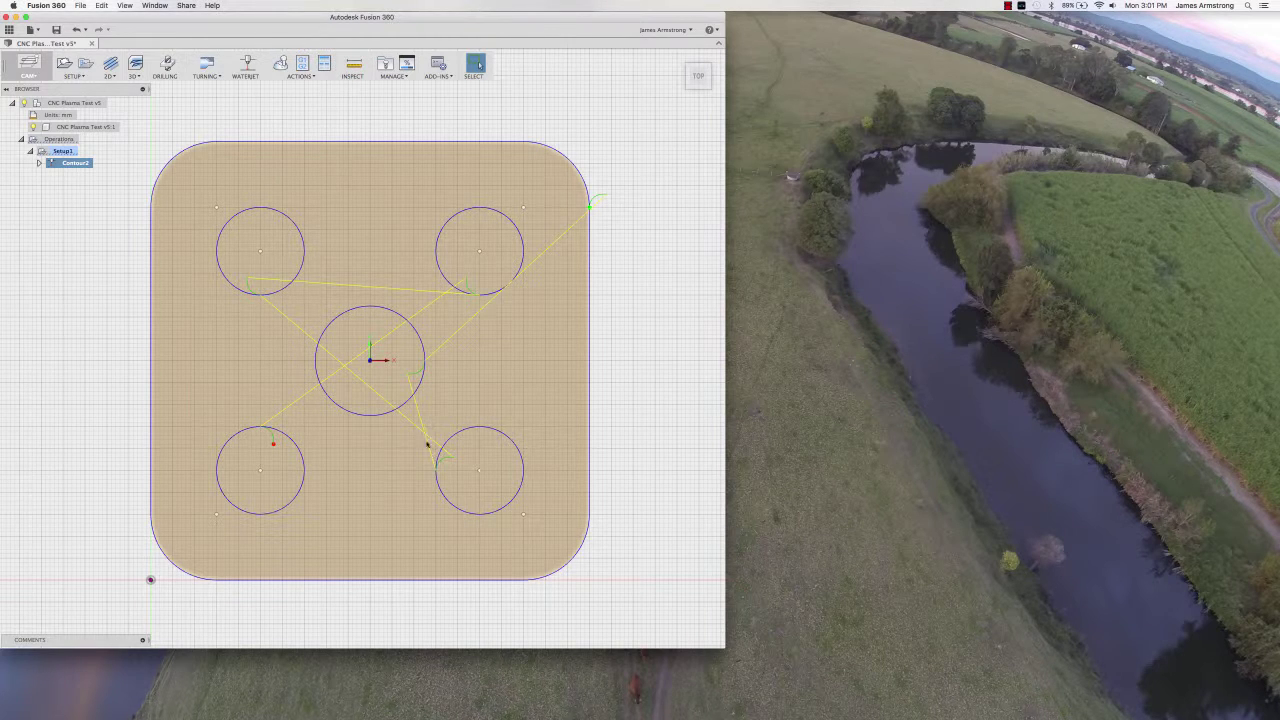
{"action": "middle_click_drag", "start_coordinate": [293, 431], "coordinate": [305, 413]}
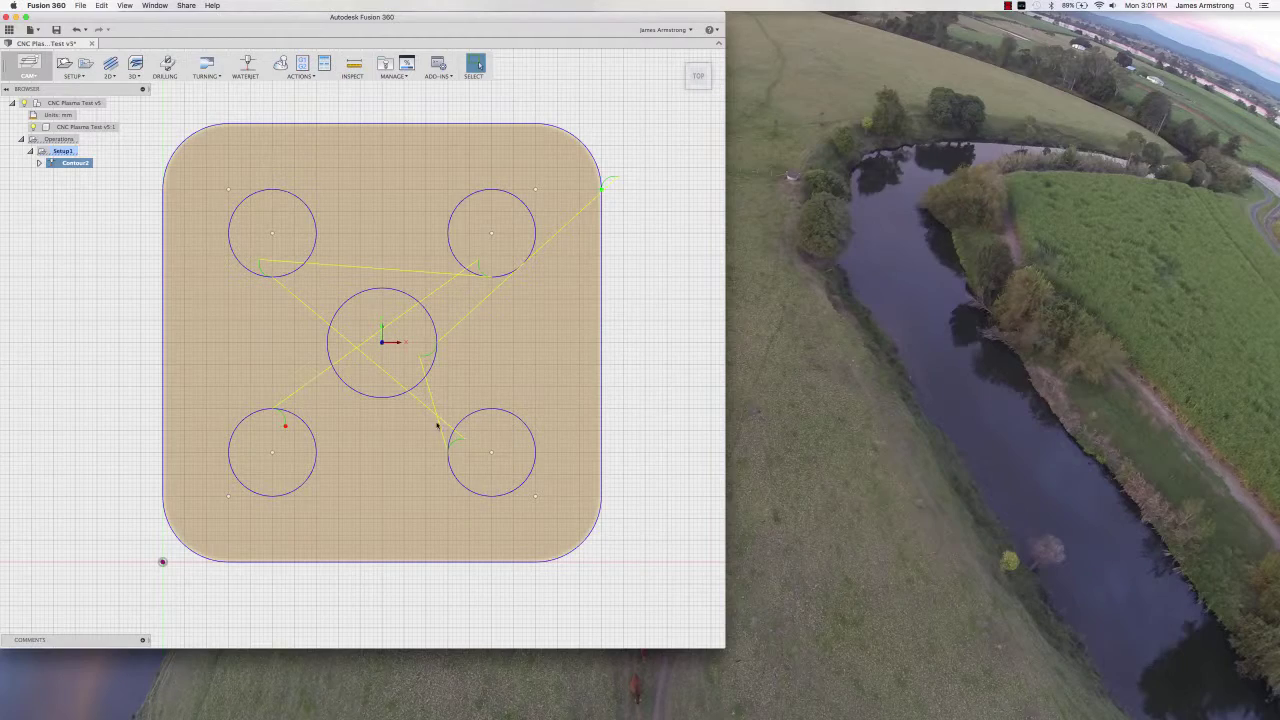
{"action": "middle_click_drag", "start_coordinate": [406, 464], "coordinate": [343, 460], "text": "shift"}
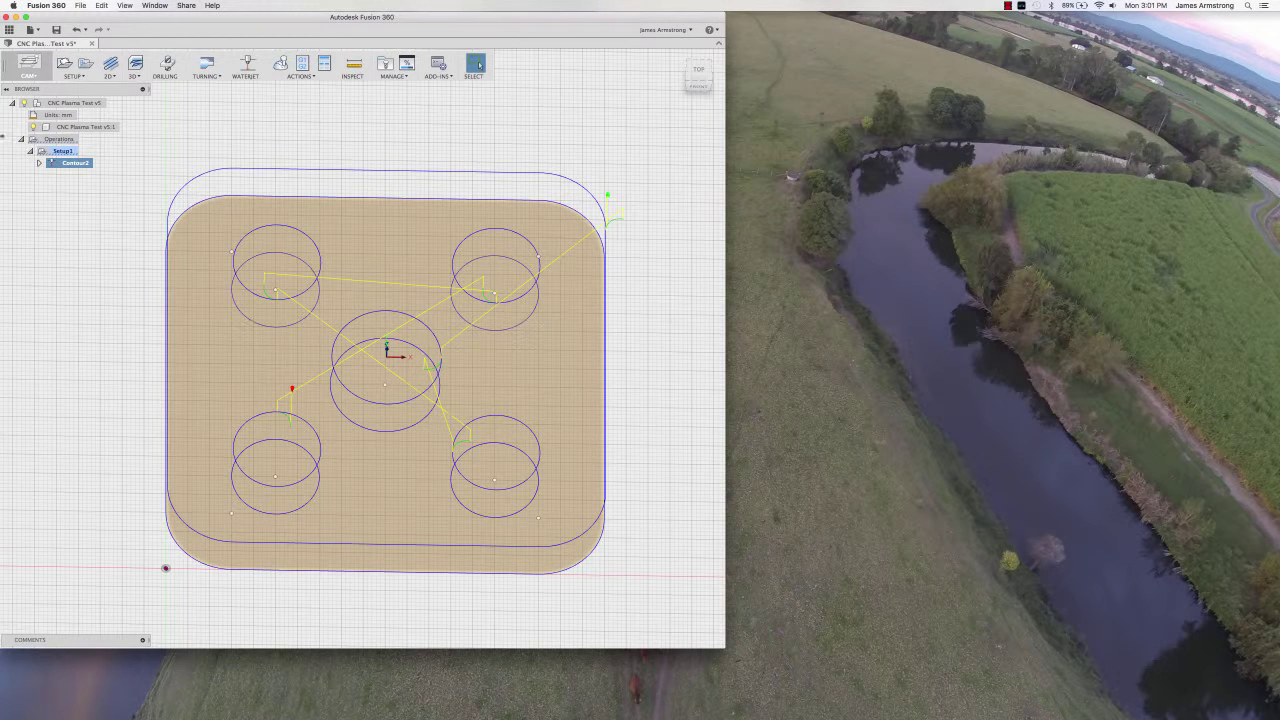
Step: Open the Contour2 operation for editing
{"action": "double_click", "coordinate": [70, 163]}
{"action": "left_click", "coordinate": [62, 166]}
{"action": "left_click", "coordinate": [75, 163]}
{"action": "double_click", "coordinate": [75, 163]}
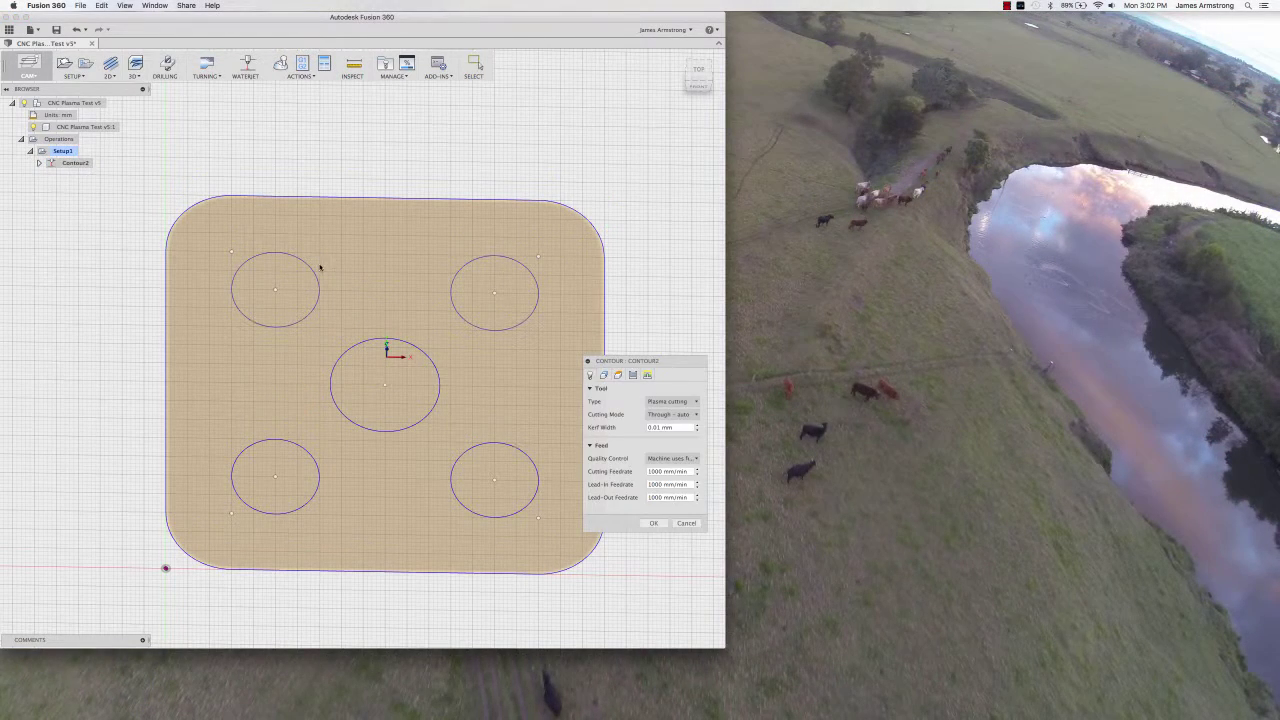
Step: Clear all existing contour chains from Contour2's geometry selection
{"action": "left_click", "coordinate": [603, 374]}
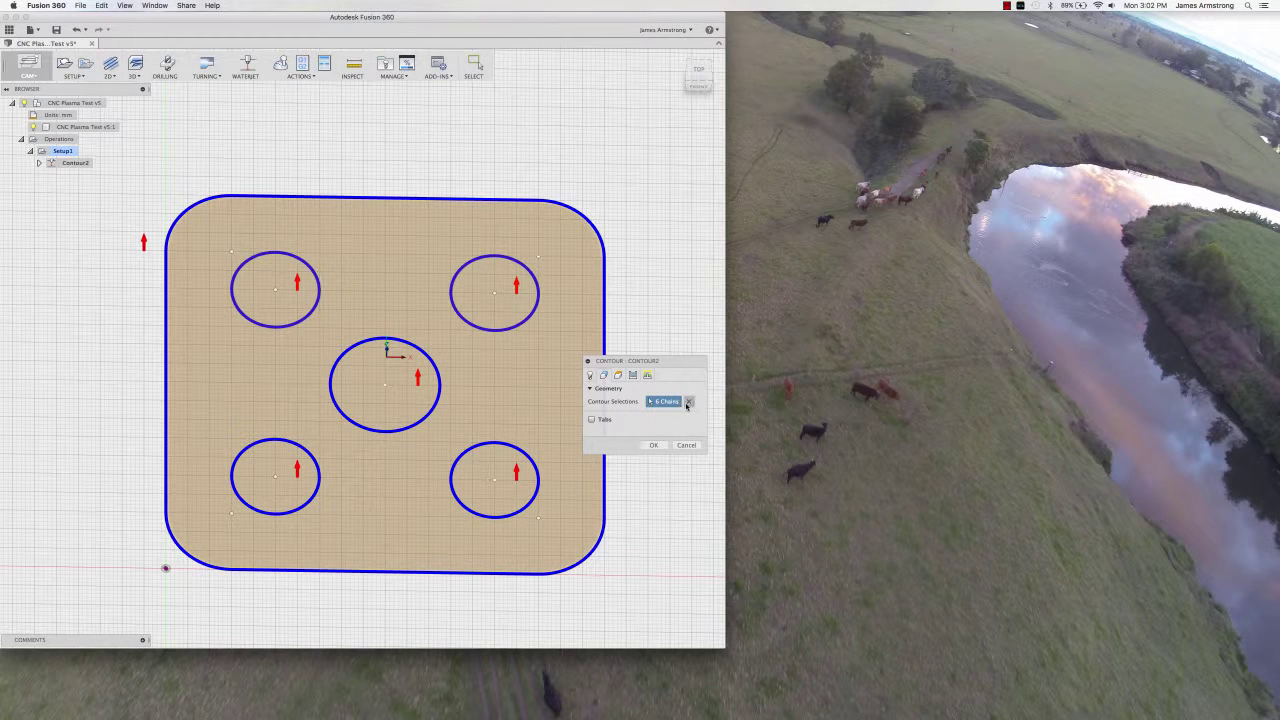
{"action": "left_click", "coordinate": [605, 336]}
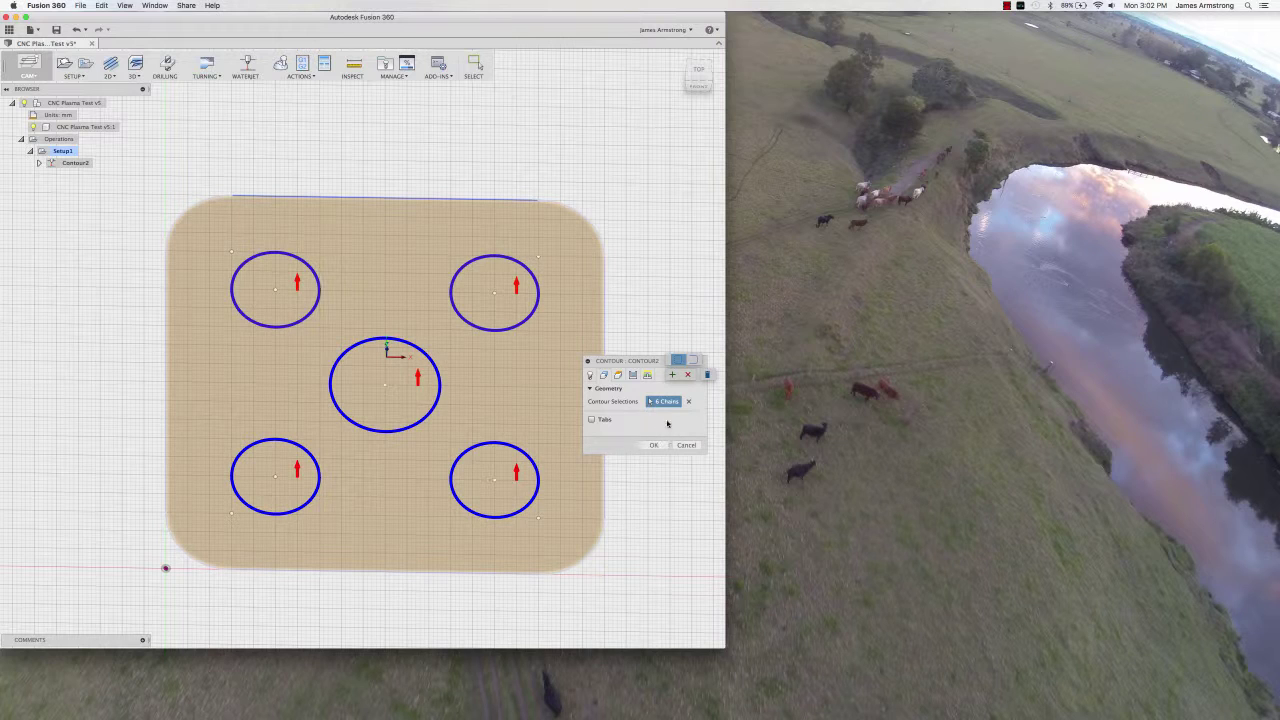
{"action": "left_click", "coordinate": [687, 374]}
{"action": "left_click", "coordinate": [603, 322]}
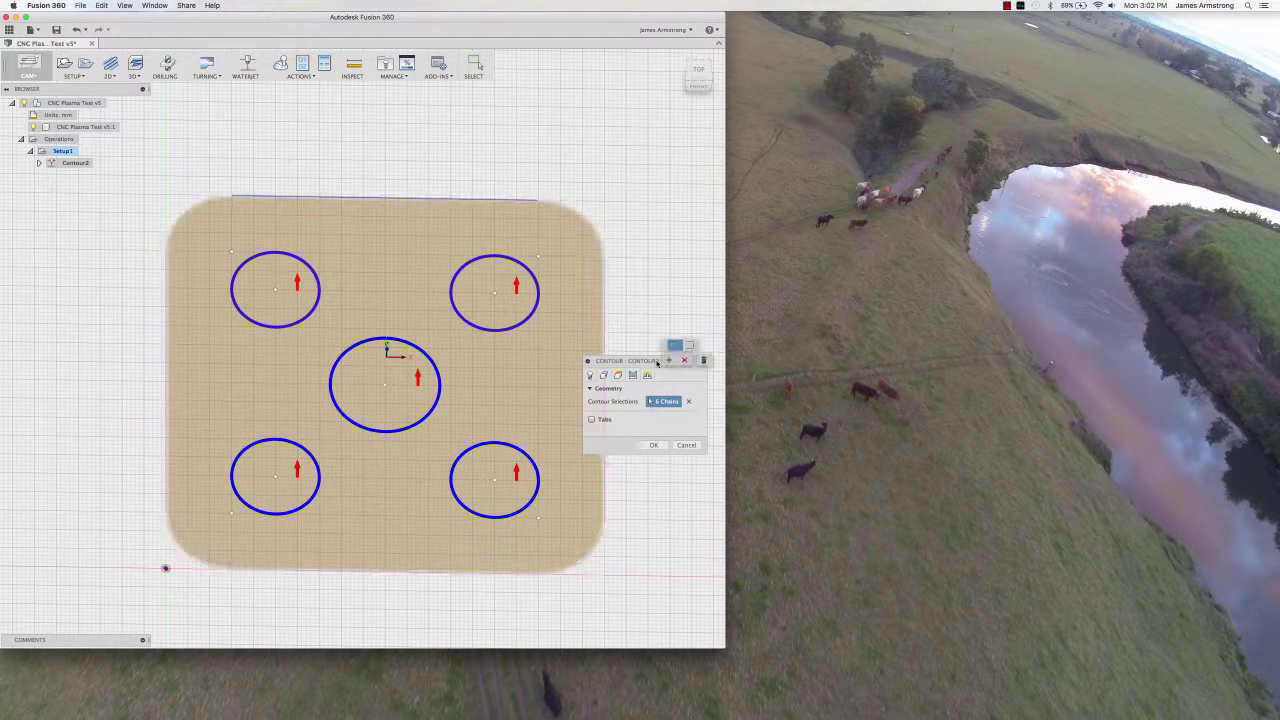
{"action": "left_click", "coordinate": [686, 361]}
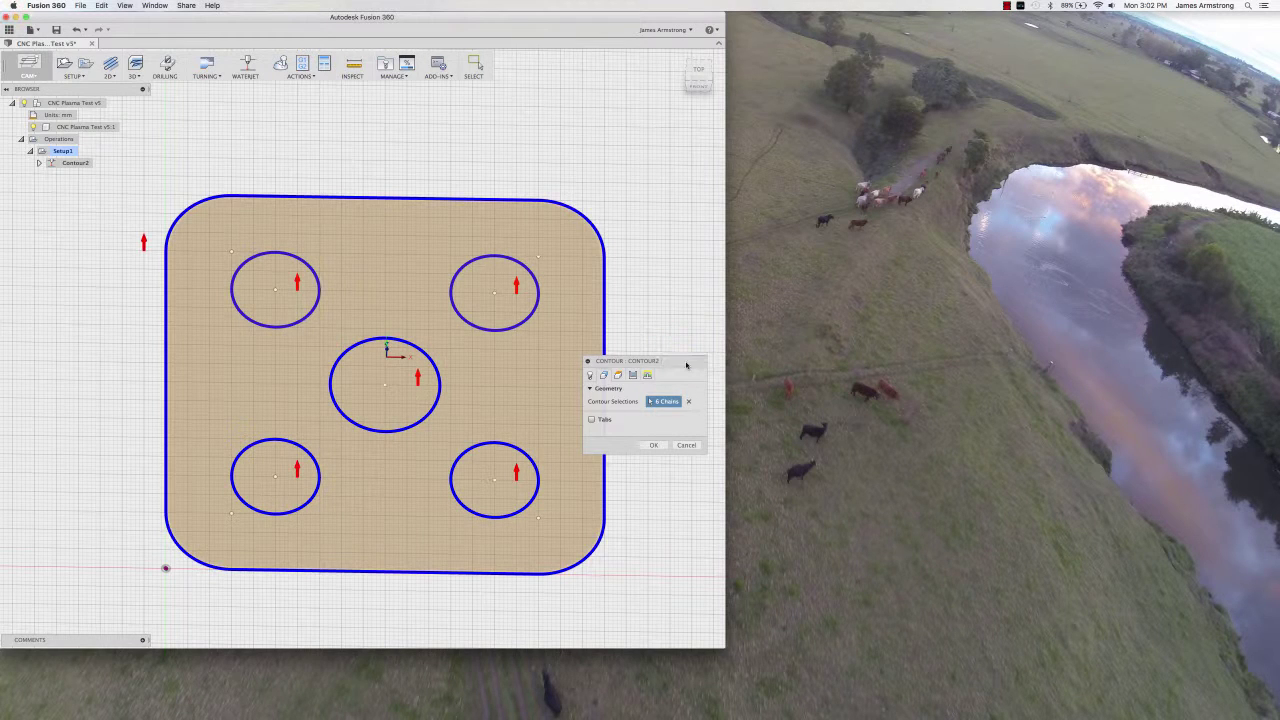
{"action": "left_click", "coordinate": [602, 308]}
{"action": "left_click", "coordinate": [692, 335]}
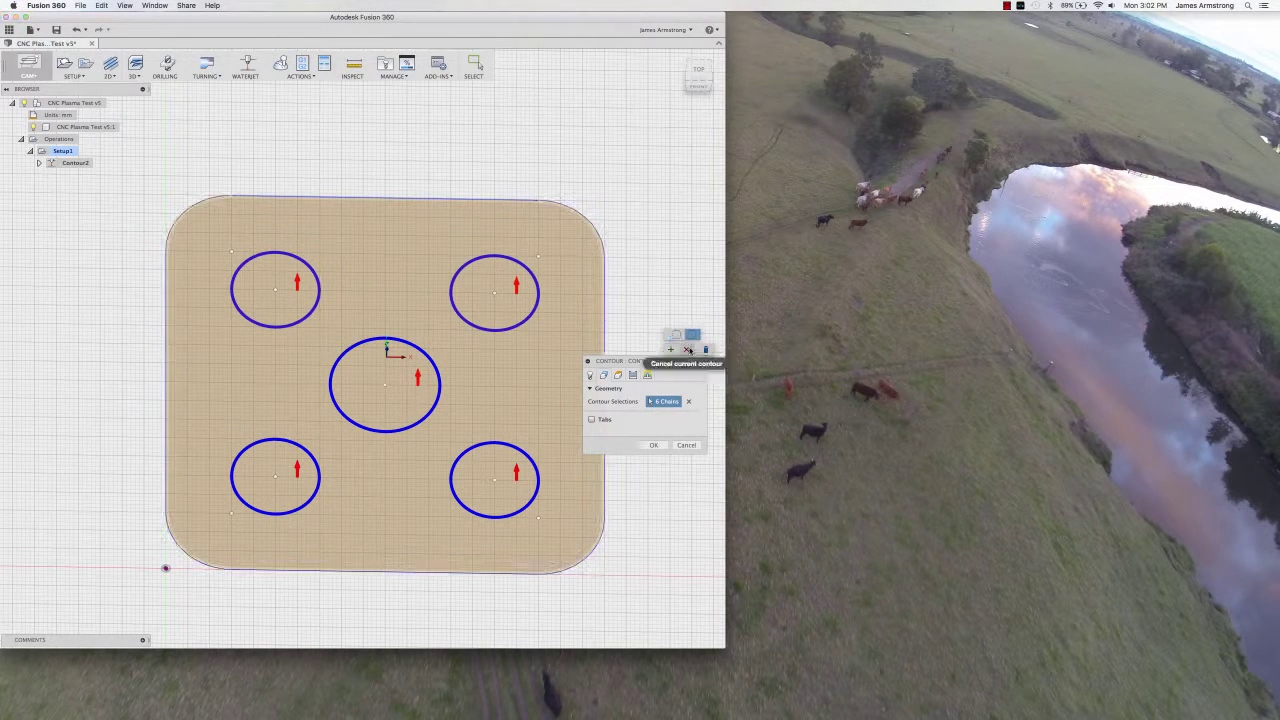
{"action": "left_click", "coordinate": [688, 350]}
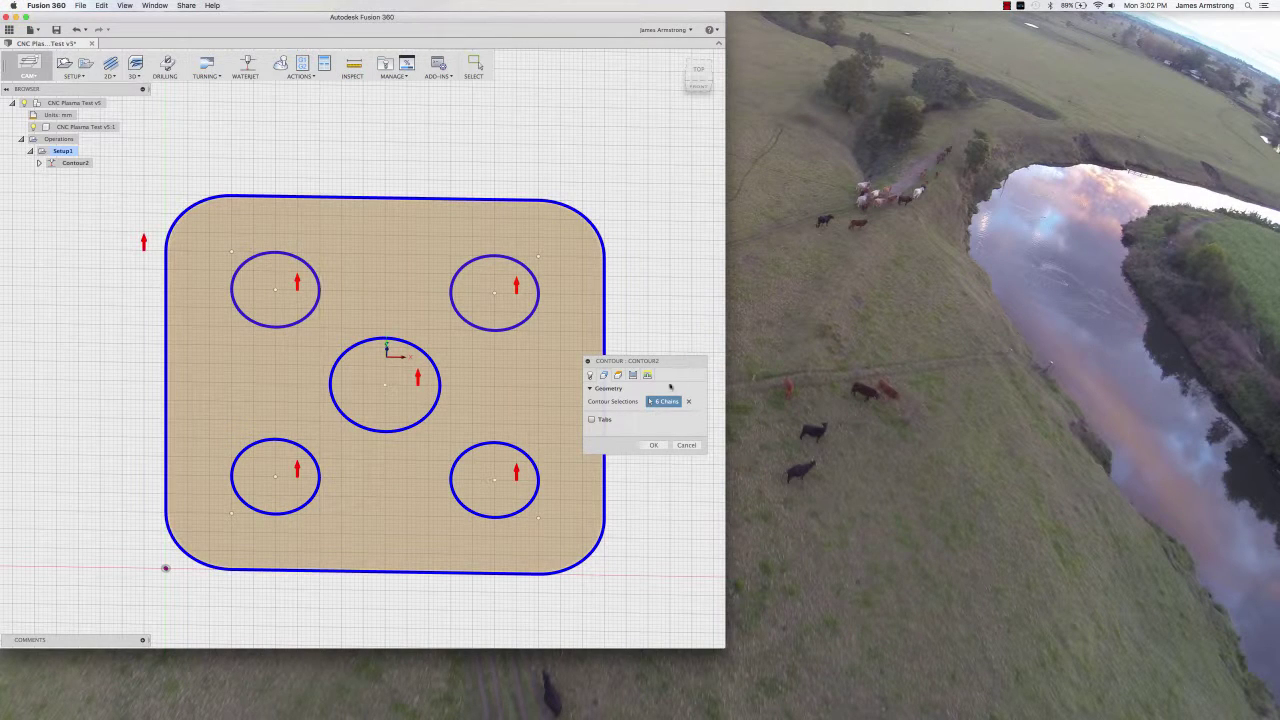
{"action": "left_click", "coordinate": [688, 401]}
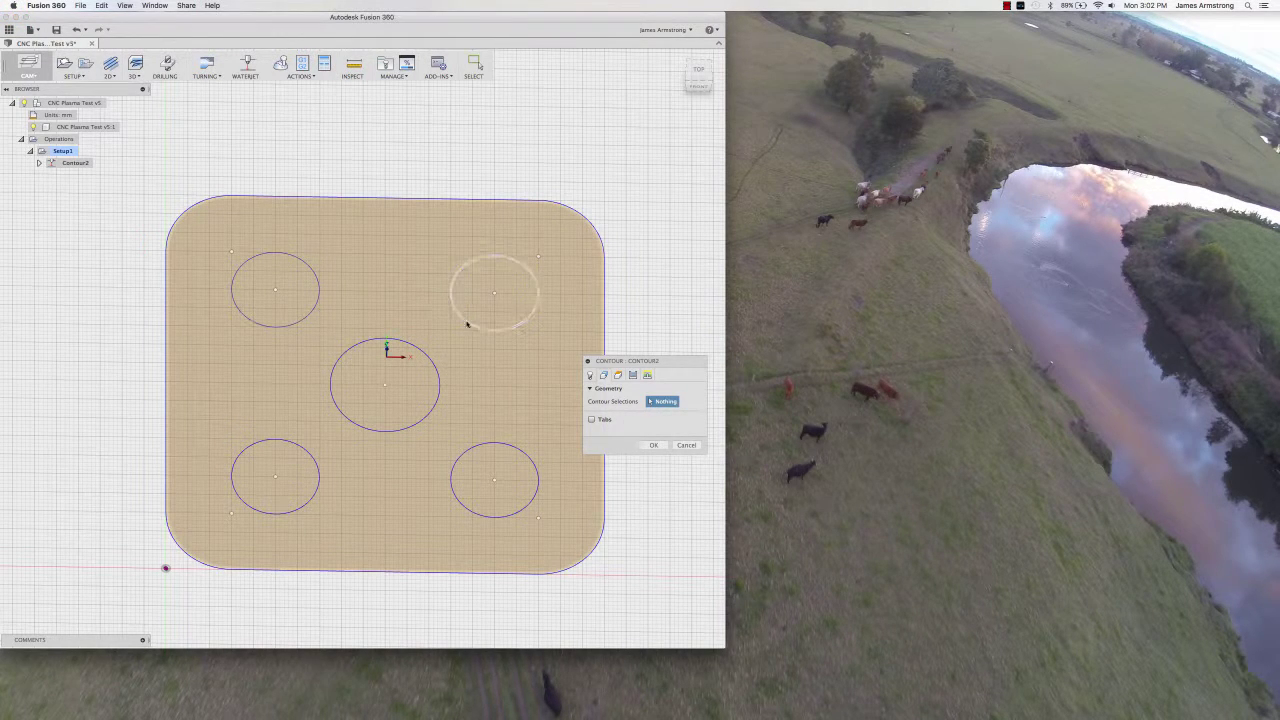
Step: Select the five inner circles as Contour2's chains and regenerate its toolpath
{"action": "left_click", "coordinate": [467, 324]}
{"action": "left_click", "coordinate": [432, 366]}
{"action": "left_click", "coordinate": [466, 451]}
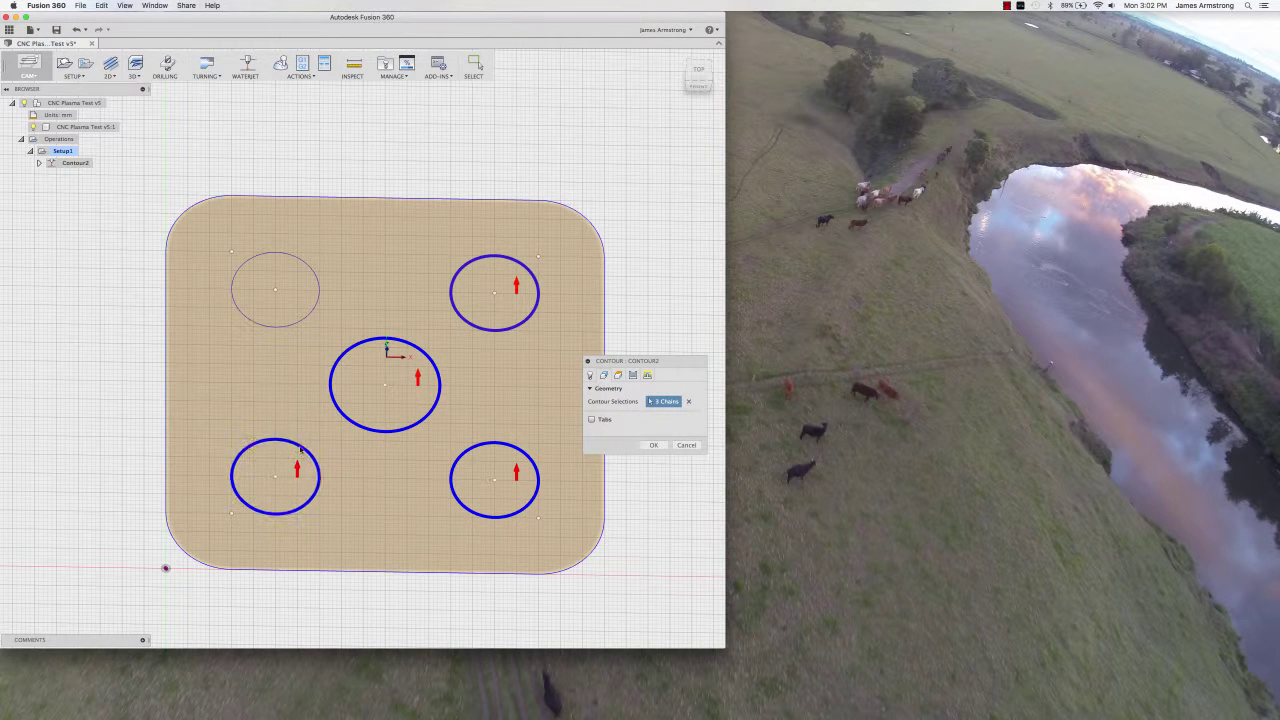
{"action": "left_click", "coordinate": [300, 321]}
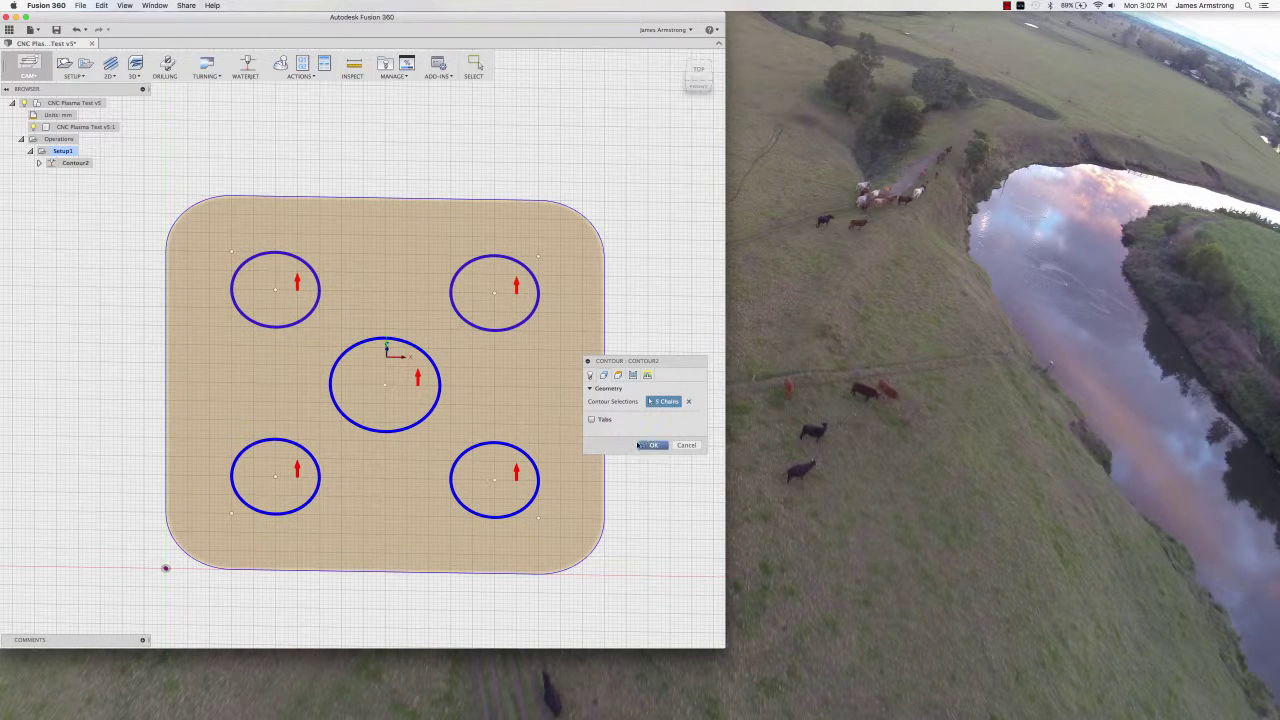
{"action": "left_click", "coordinate": [652, 445]}
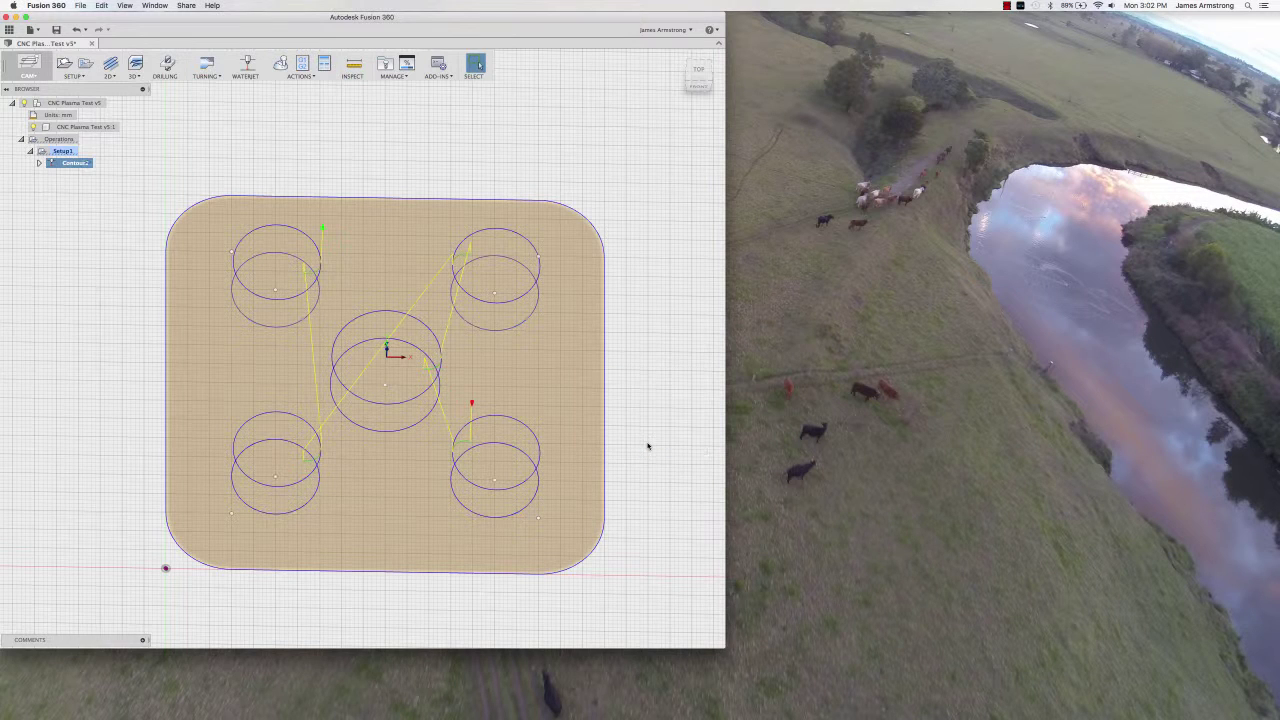
Step: Create a new Water/Laser/Plasma Contour operation under Setup1 using Plasma cutting
{"action": "right_click", "coordinate": [68, 166]}
{"action": "left_click", "coordinate": [57, 152]}
{"action": "right_click", "coordinate": [70, 153]}
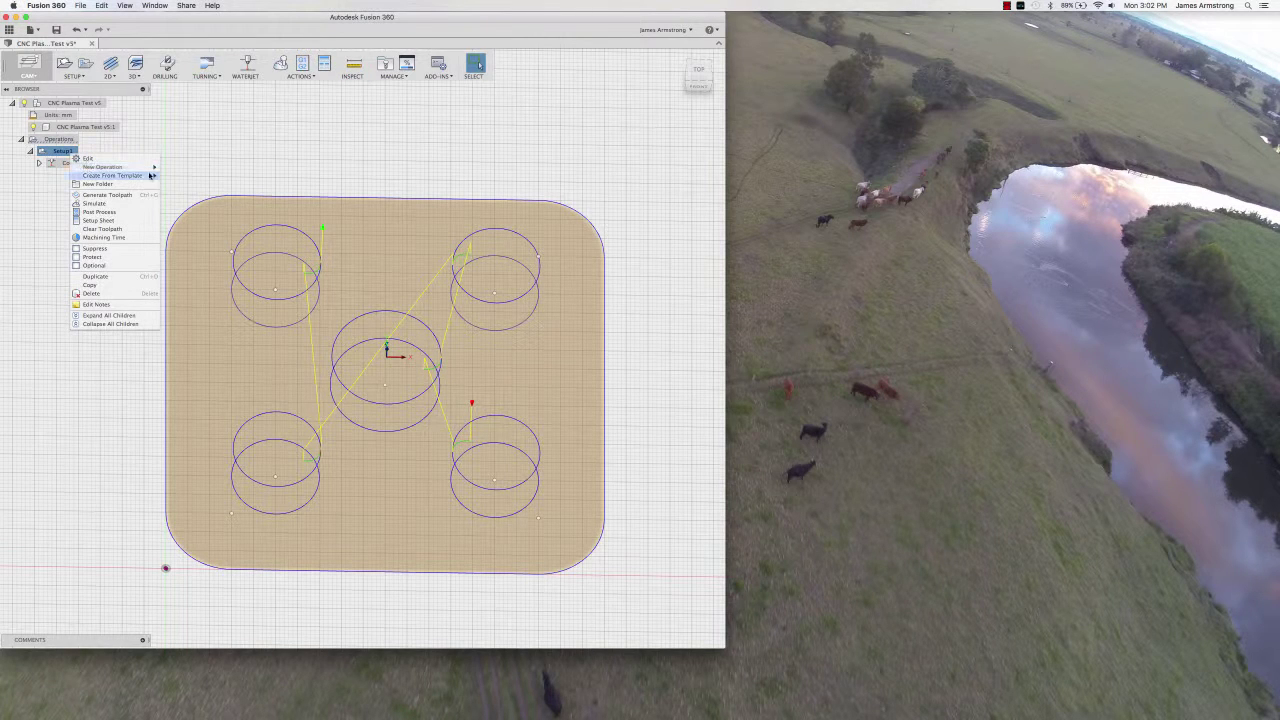
{"action": "mouse_move", "coordinate": [150, 167]}
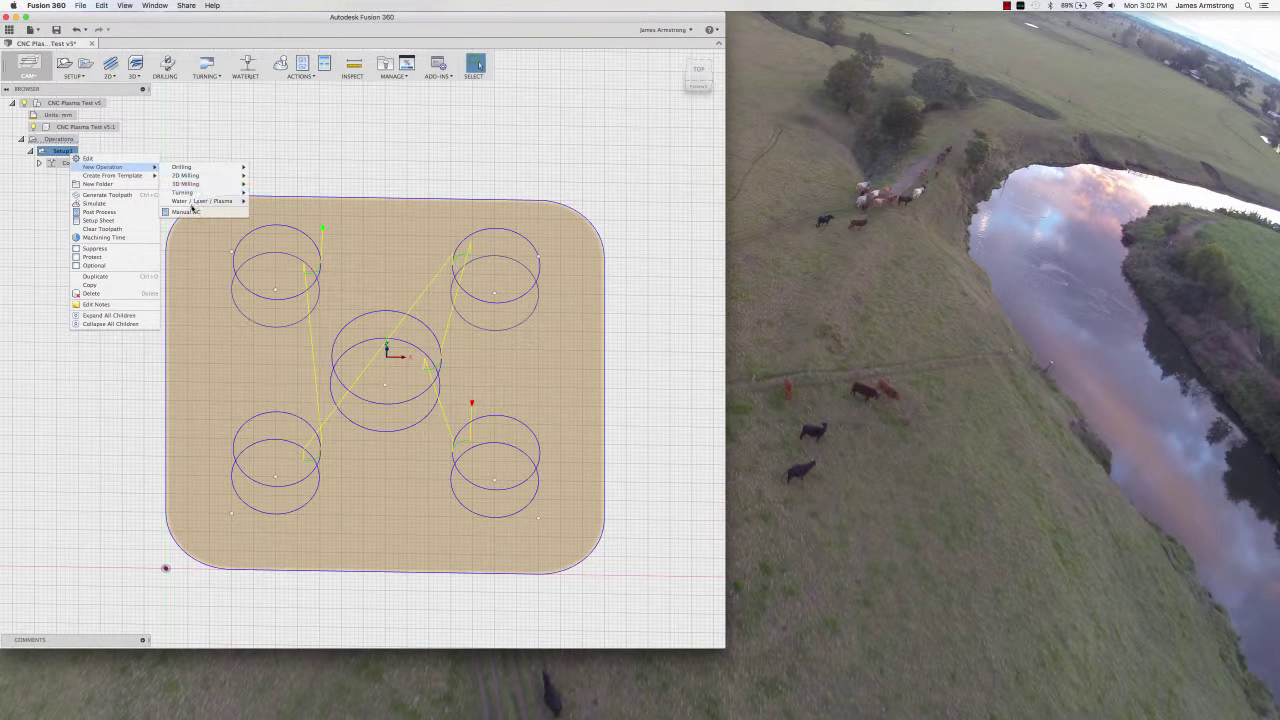
{"action": "mouse_move", "coordinate": [196, 201]}
{"action": "left_click", "coordinate": [272, 203]}
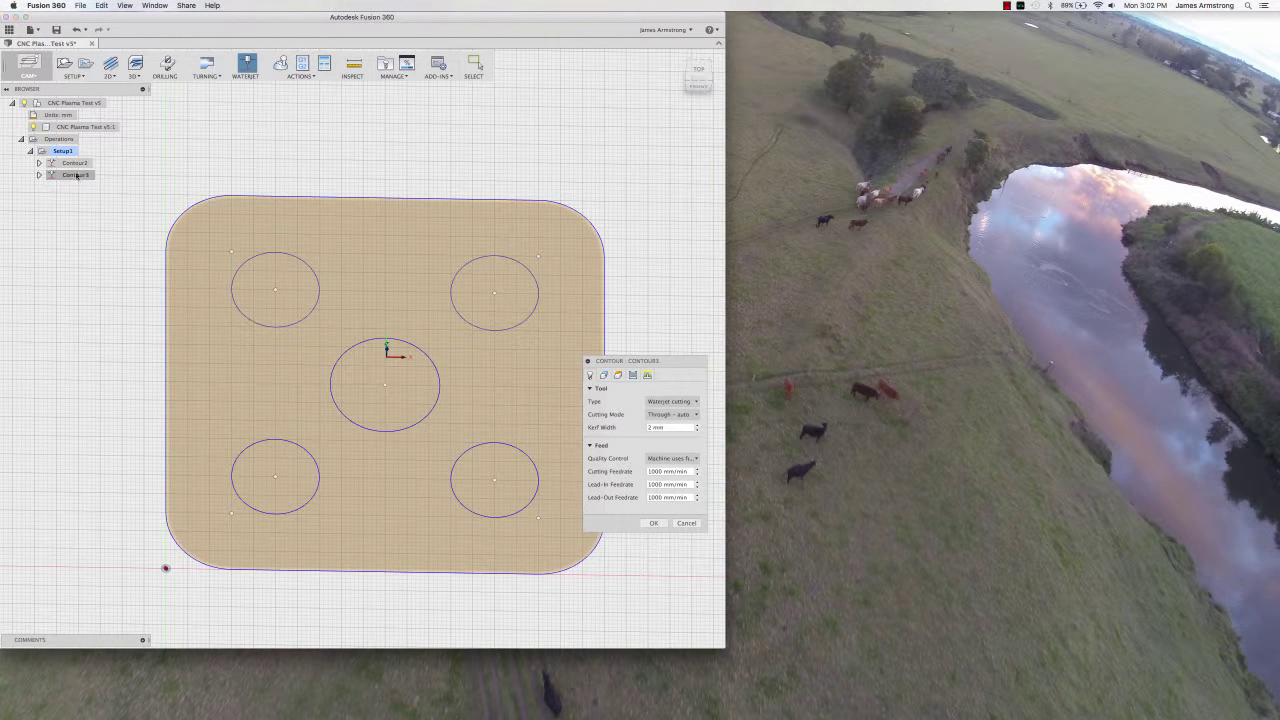
{"action": "left_click", "coordinate": [675, 401]}
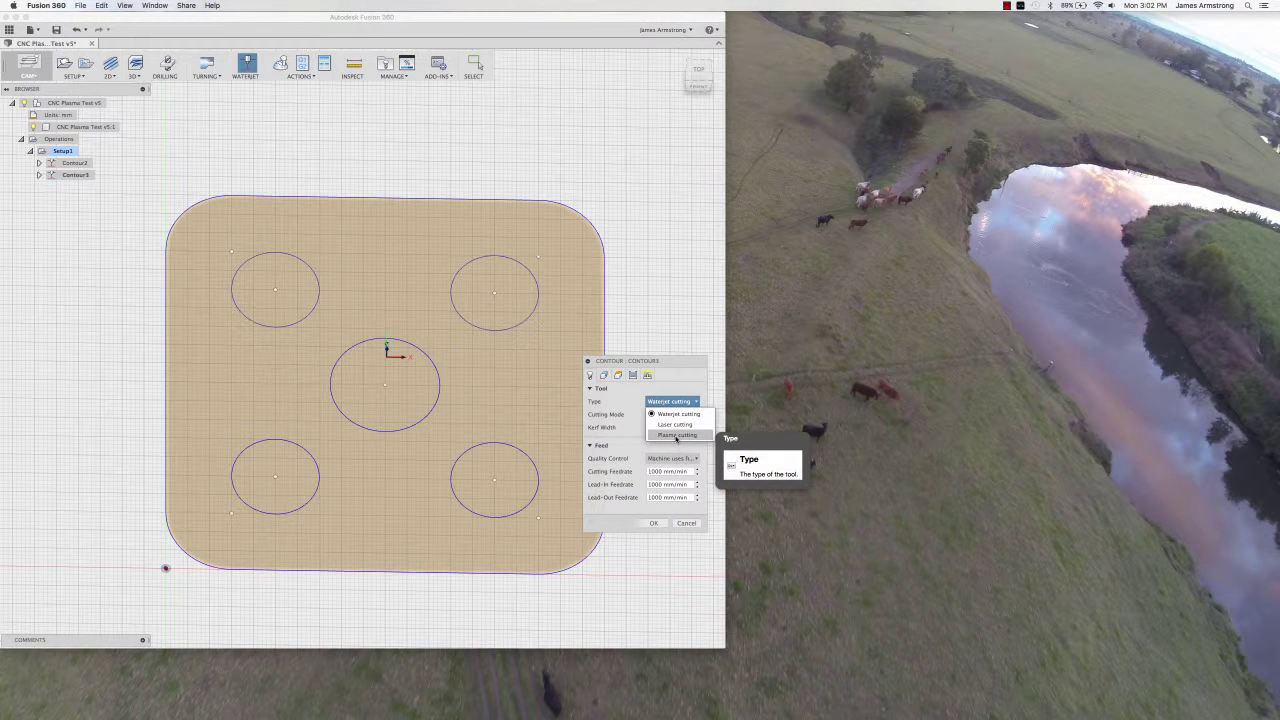
{"action": "left_click", "coordinate": [677, 436]}
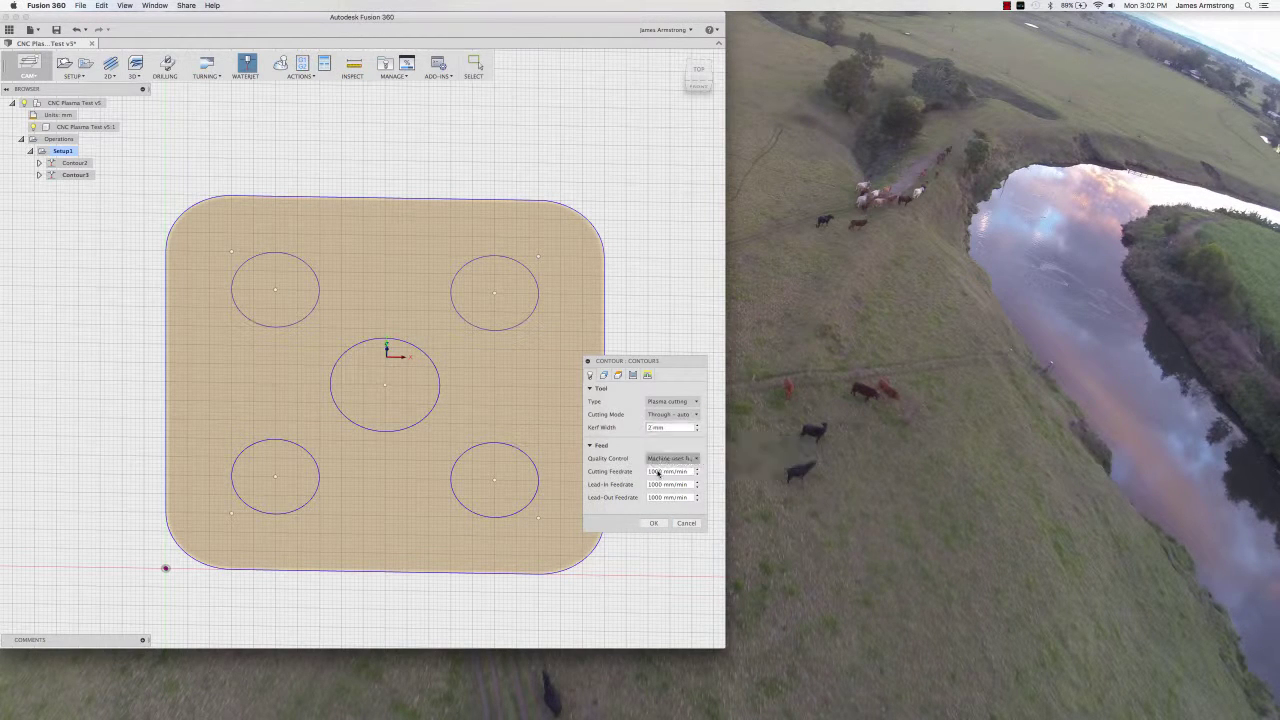
Step: In the linking settings, set Lead-In Radius to 4 and select the Linear Lead-In Distance value
{"action": "left_click", "coordinate": [632, 375]}
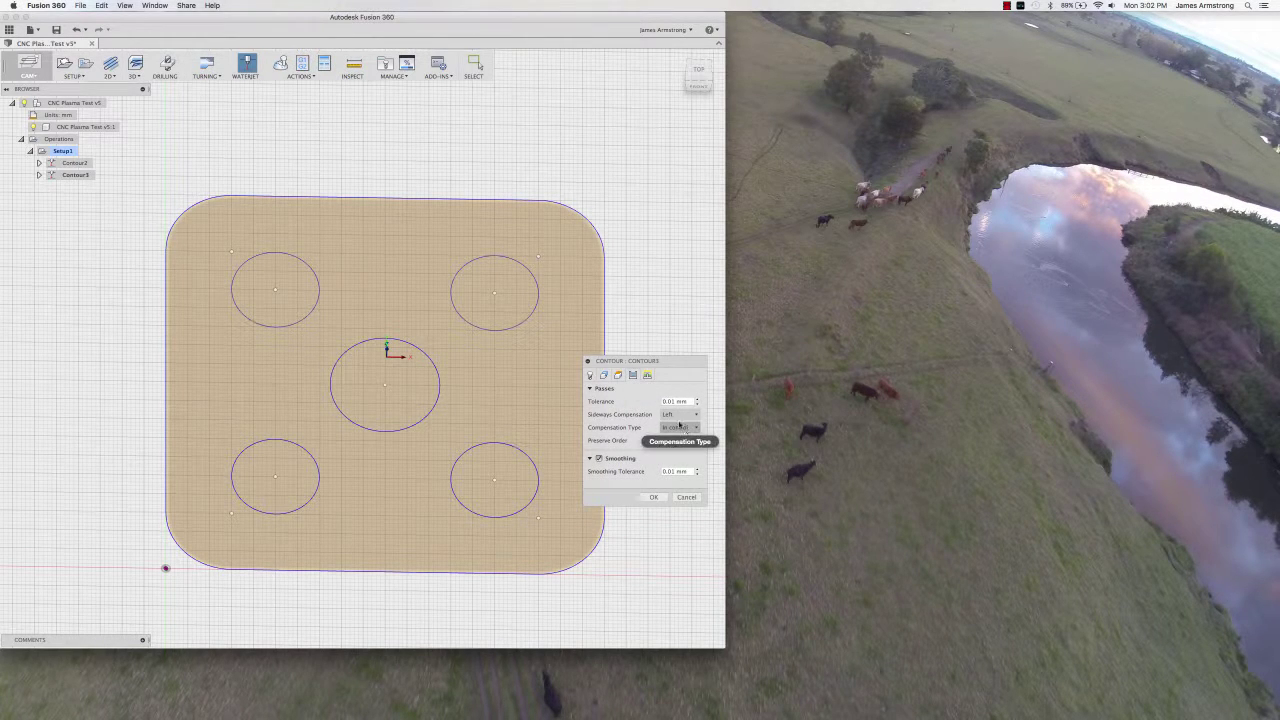
{"action": "left_click", "coordinate": [647, 375]}
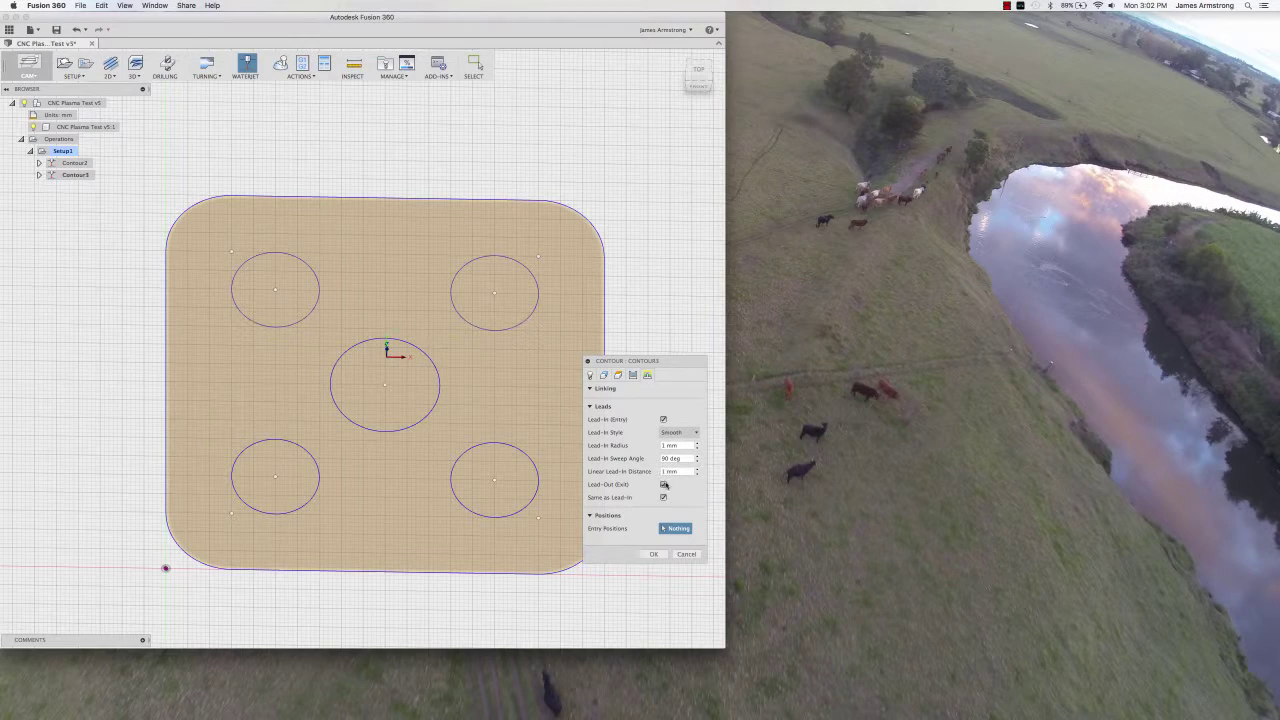
{"action": "double_click", "coordinate": [664, 445]}
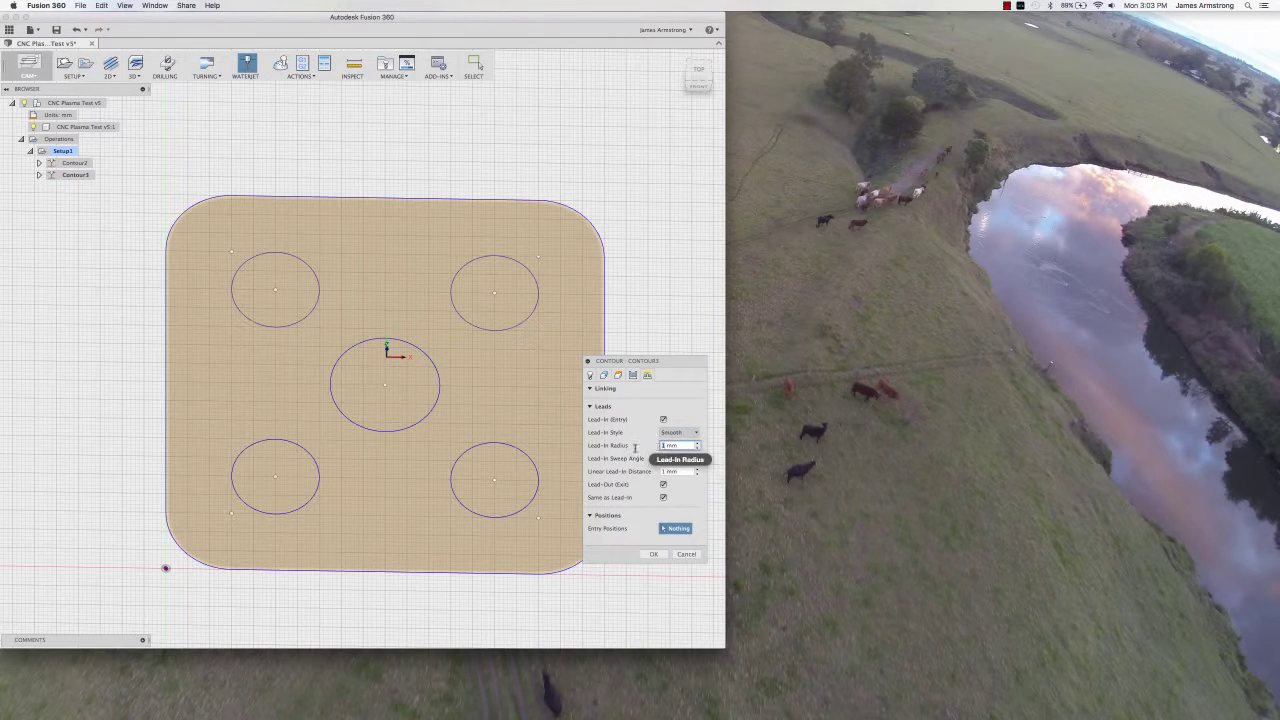
{"action": "type", "text": "4"}
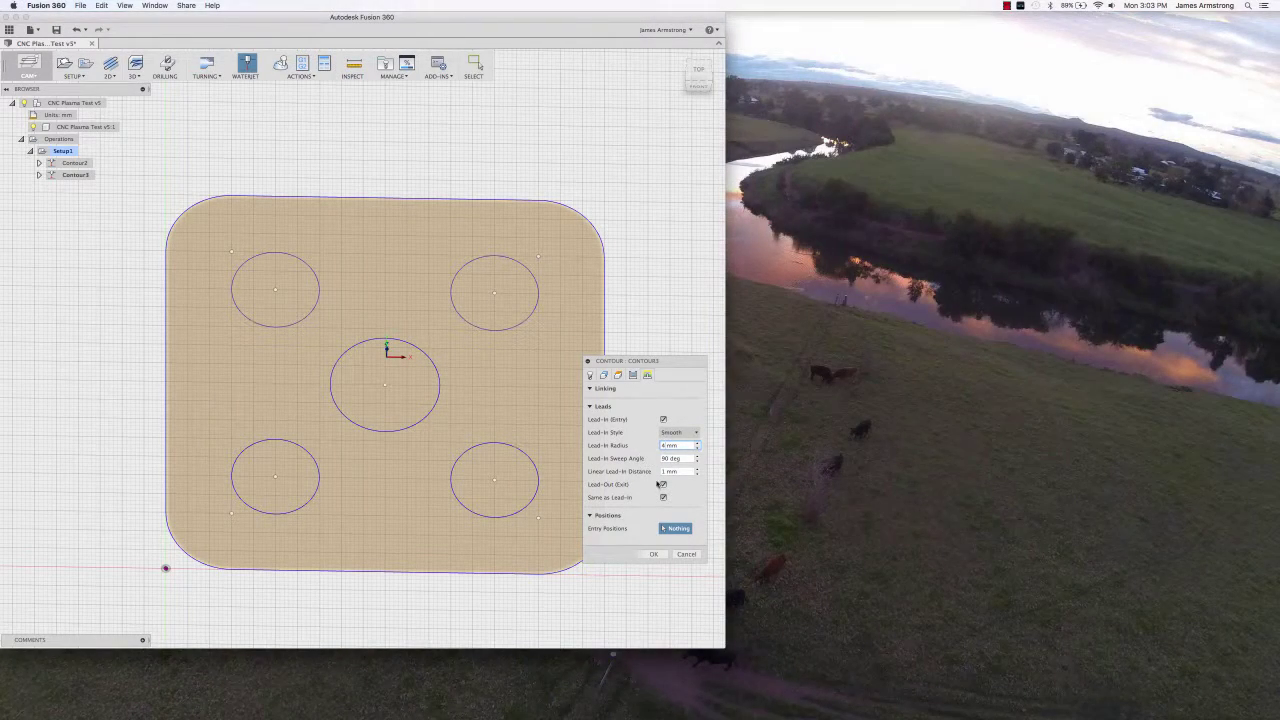
{"action": "double_click", "coordinate": [663, 471]}
Step: Set Linear Lead-In Distance to 2, select the outer rounded-square outline, and generate Contour3
{"action": "type", "text": "2"}
{"action": "left_click", "coordinate": [606, 374]}
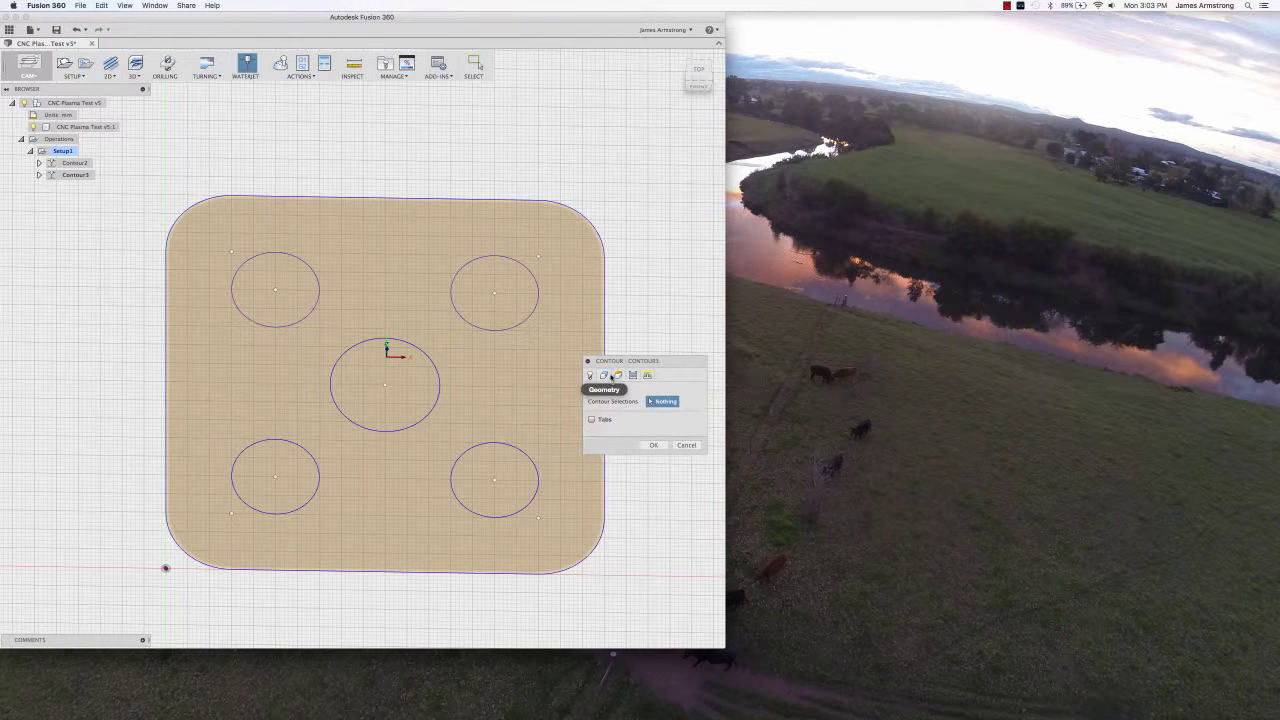
{"action": "left_click", "coordinate": [604, 326]}
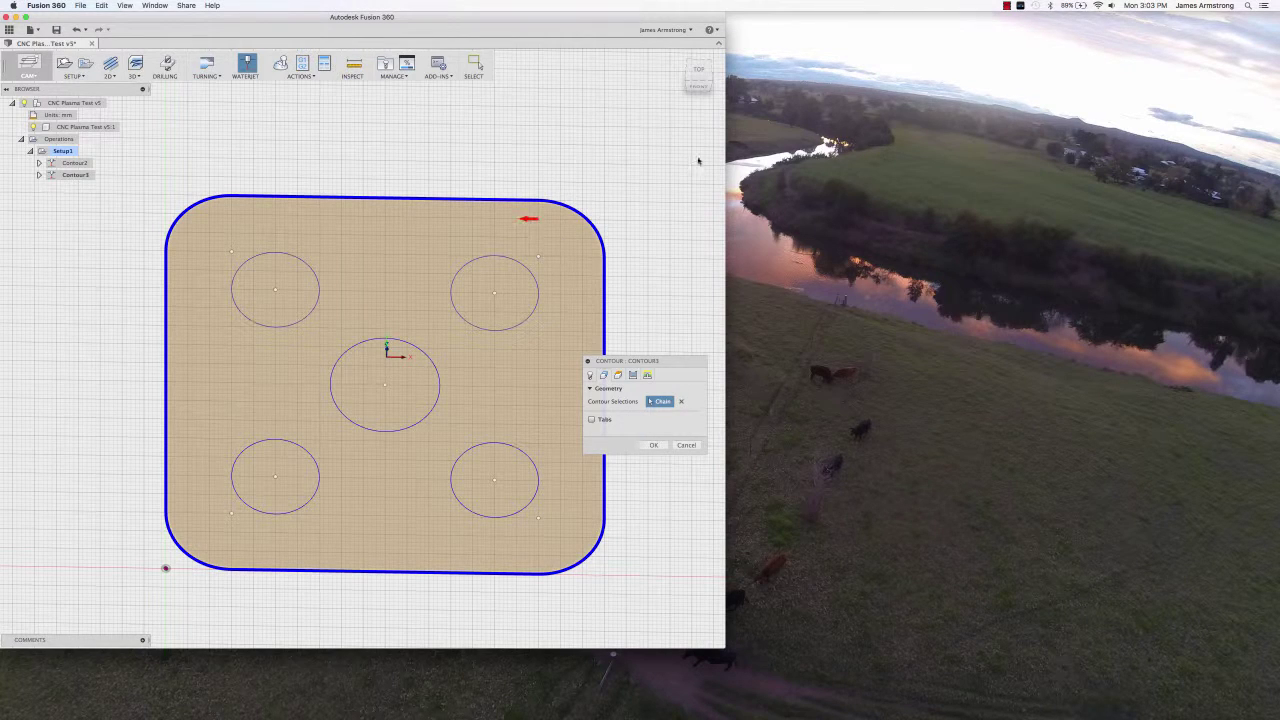
{"action": "left_click", "coordinate": [702, 73]}
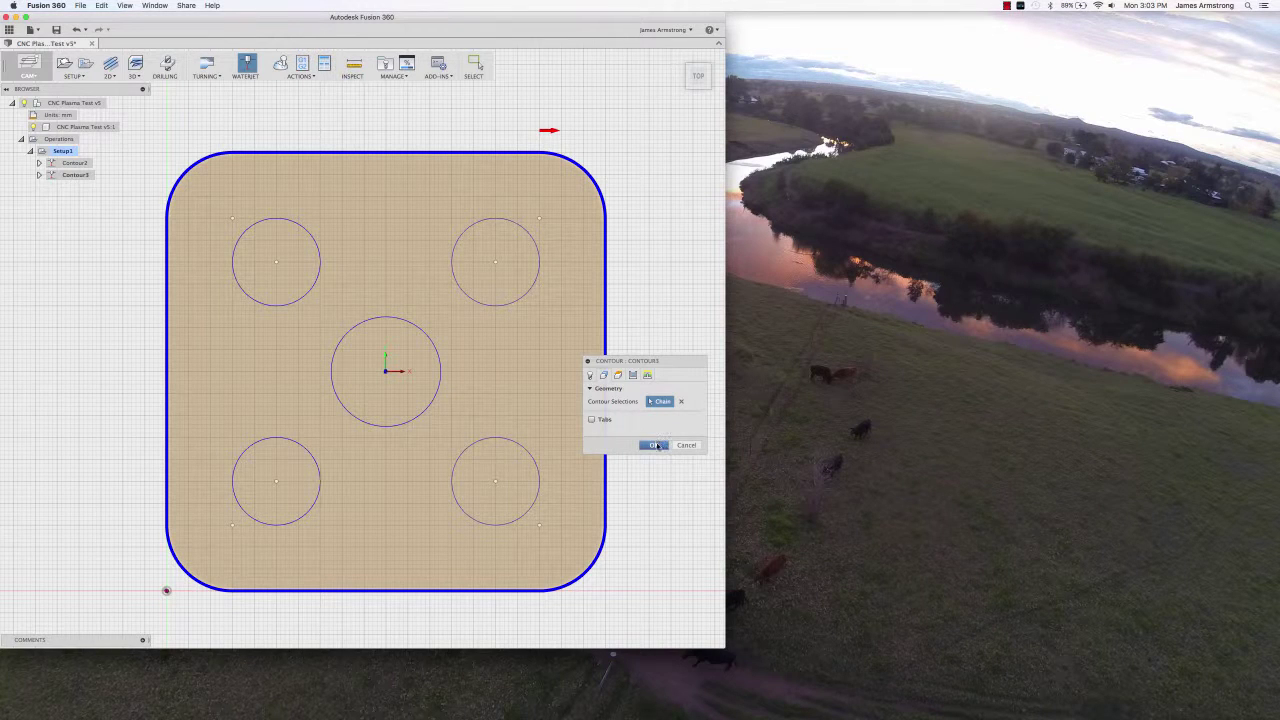
{"action": "left_click", "coordinate": [655, 445]}
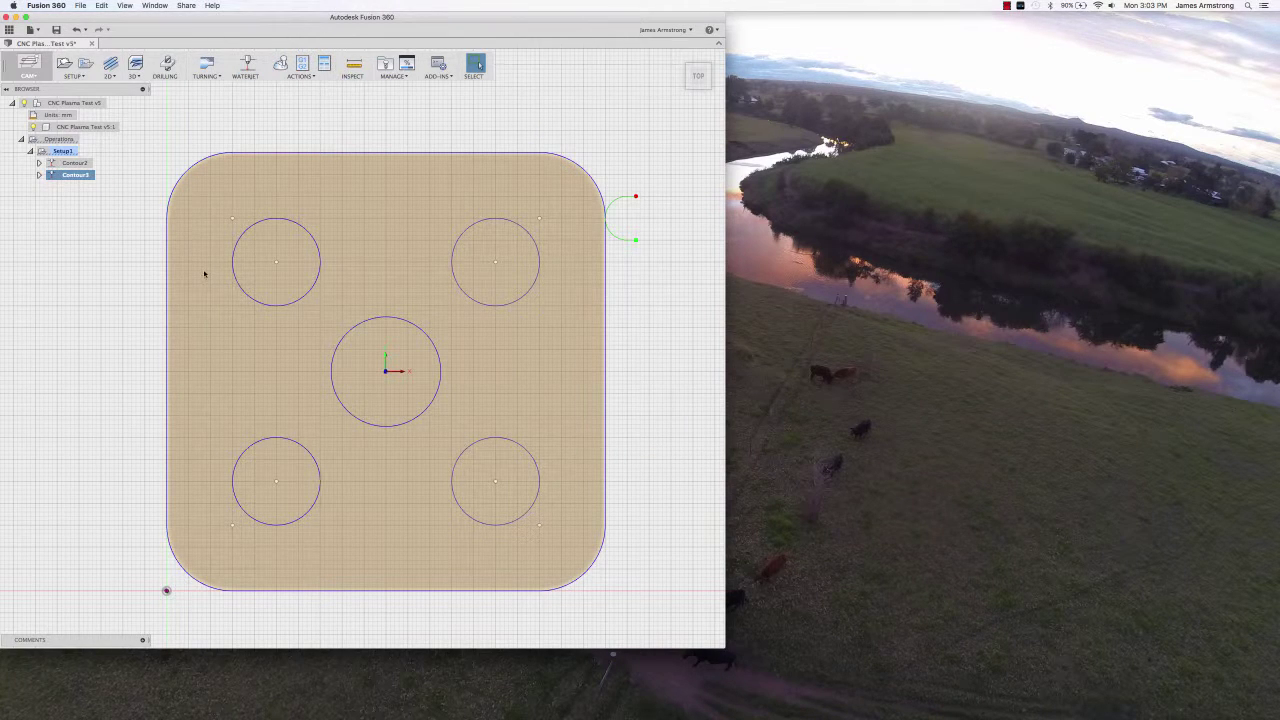
{"action": "left_click", "coordinate": [75, 163]}
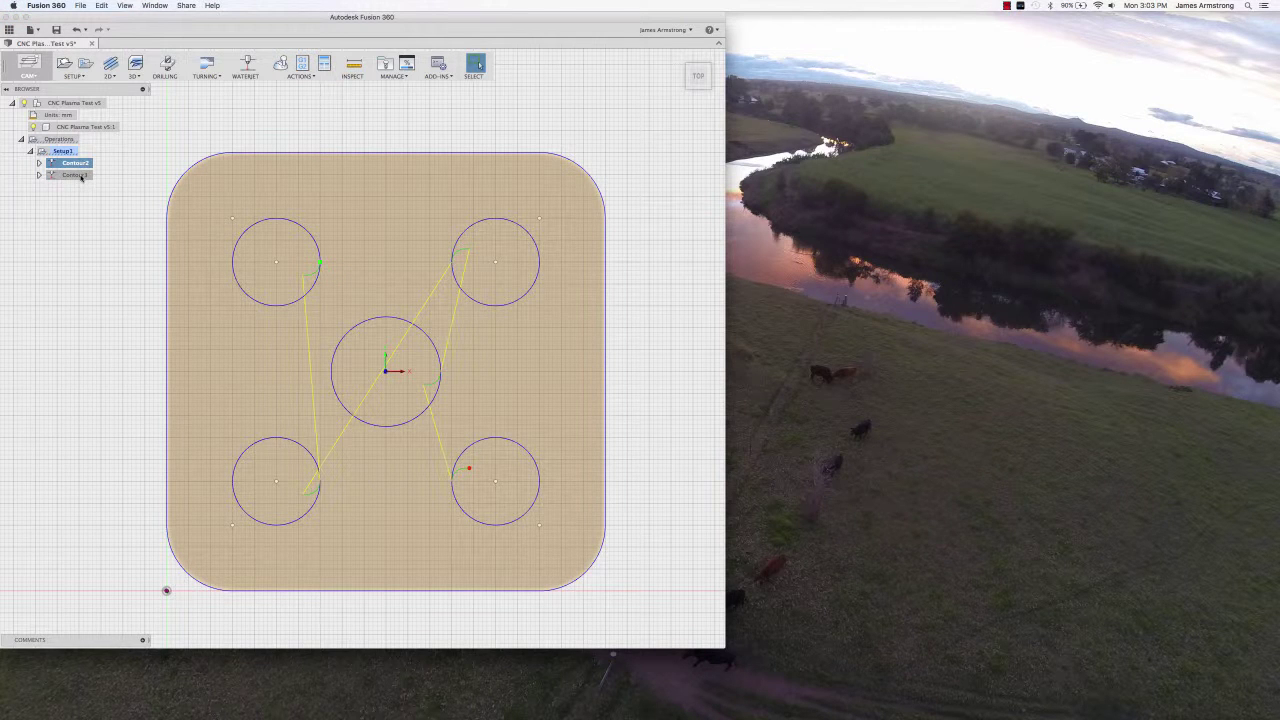
{"action": "left_click", "coordinate": [86, 176]}
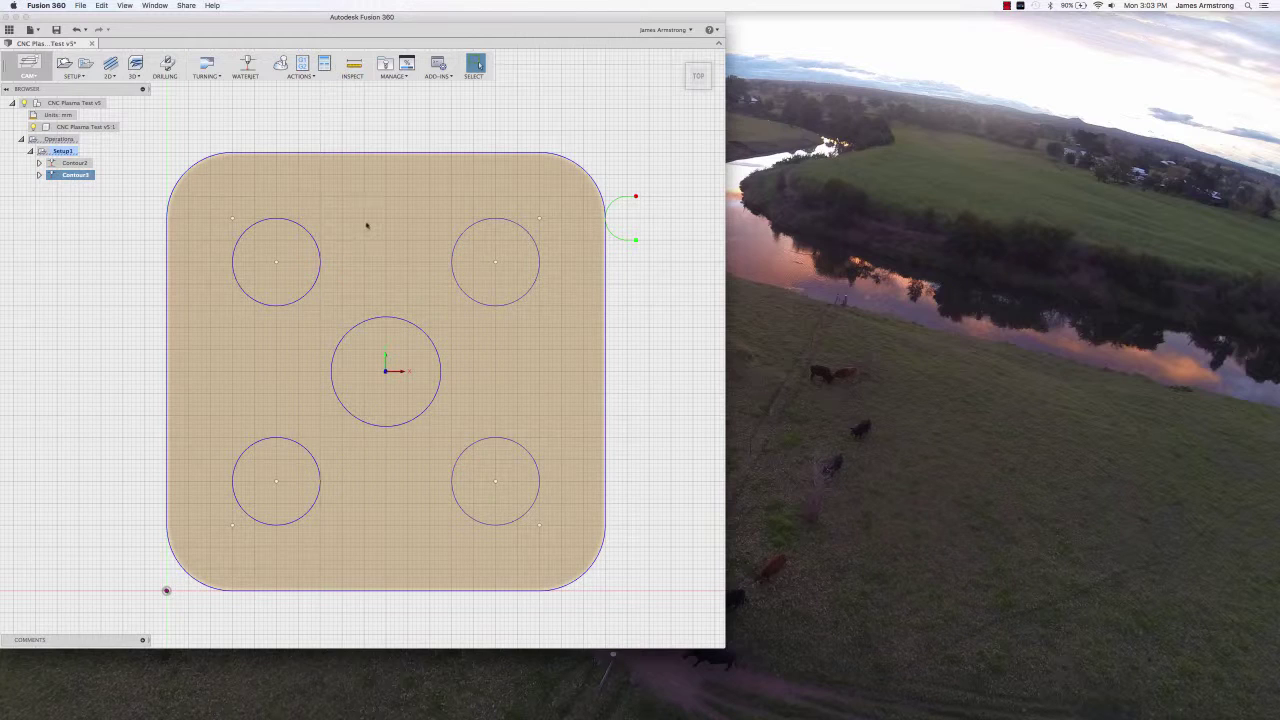